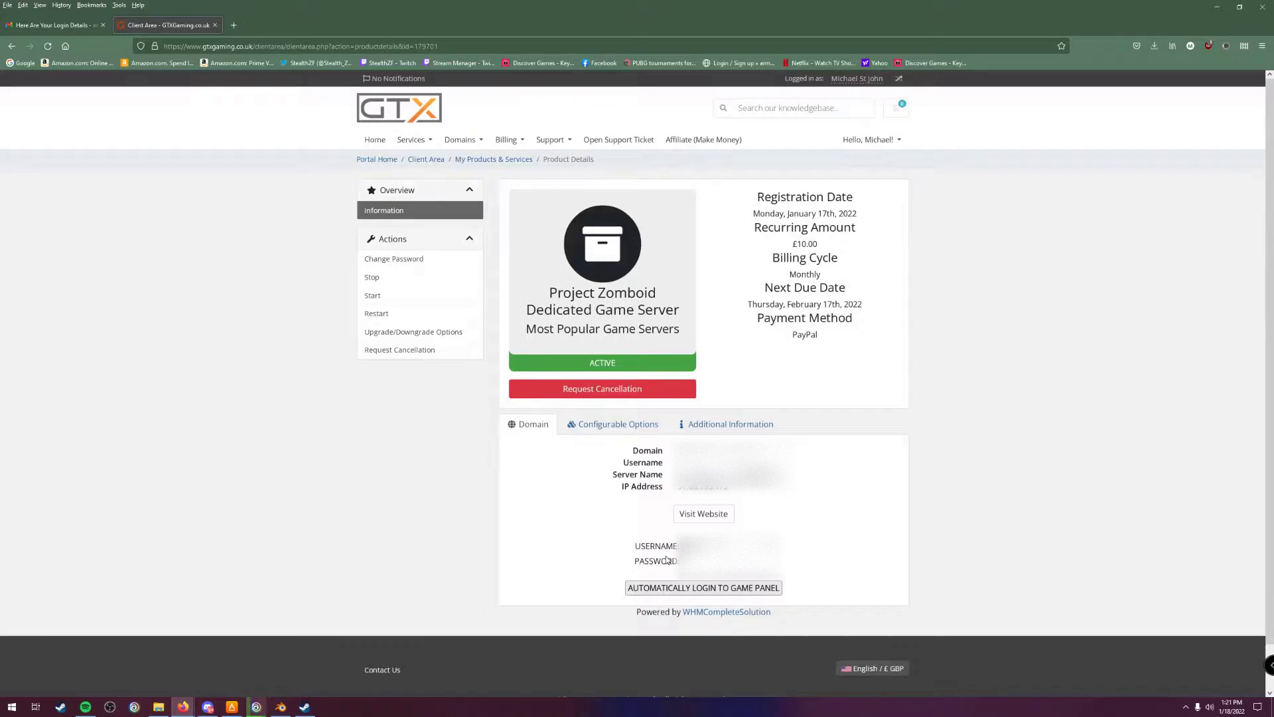
Log in automatically to the game panel for the Humble Abode Project Zomboid server.
{"action": "left_click", "coordinate": [710, 590]}
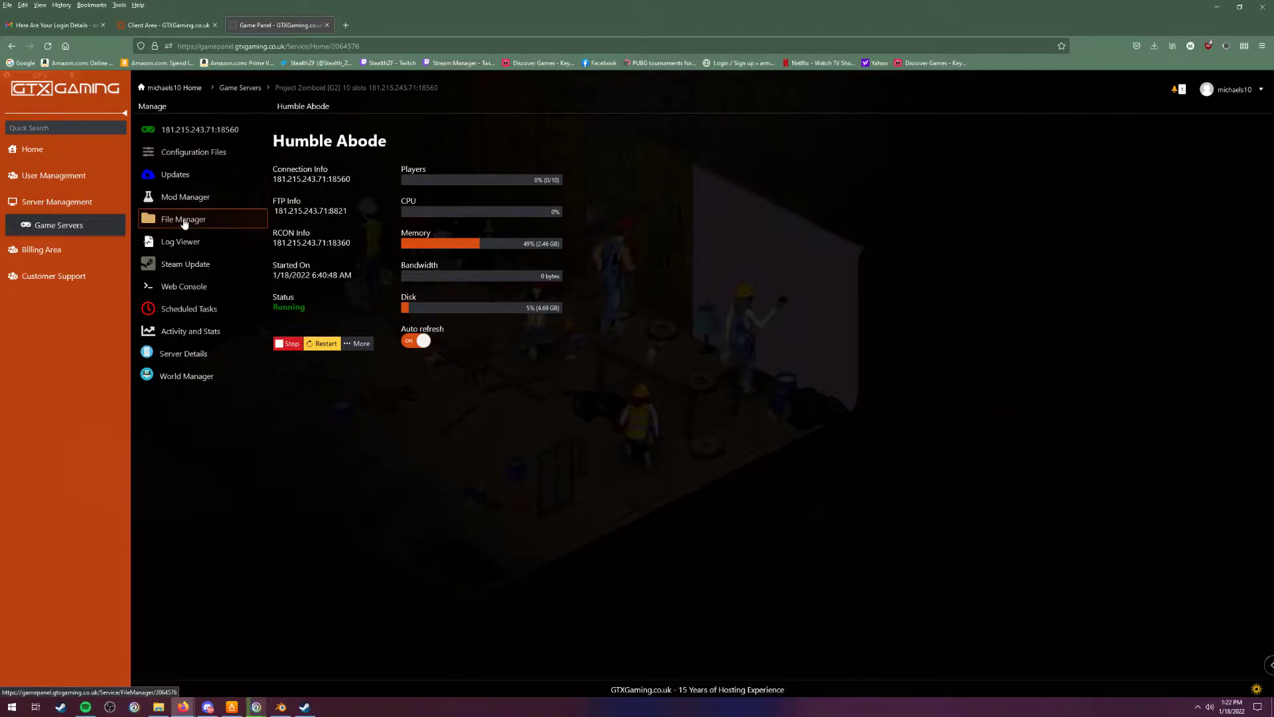
Open Configuration Files and review the GTXGaming.ini, SandboxVars and spawn regions rows.
{"action": "left_click", "coordinate": [212, 157]}
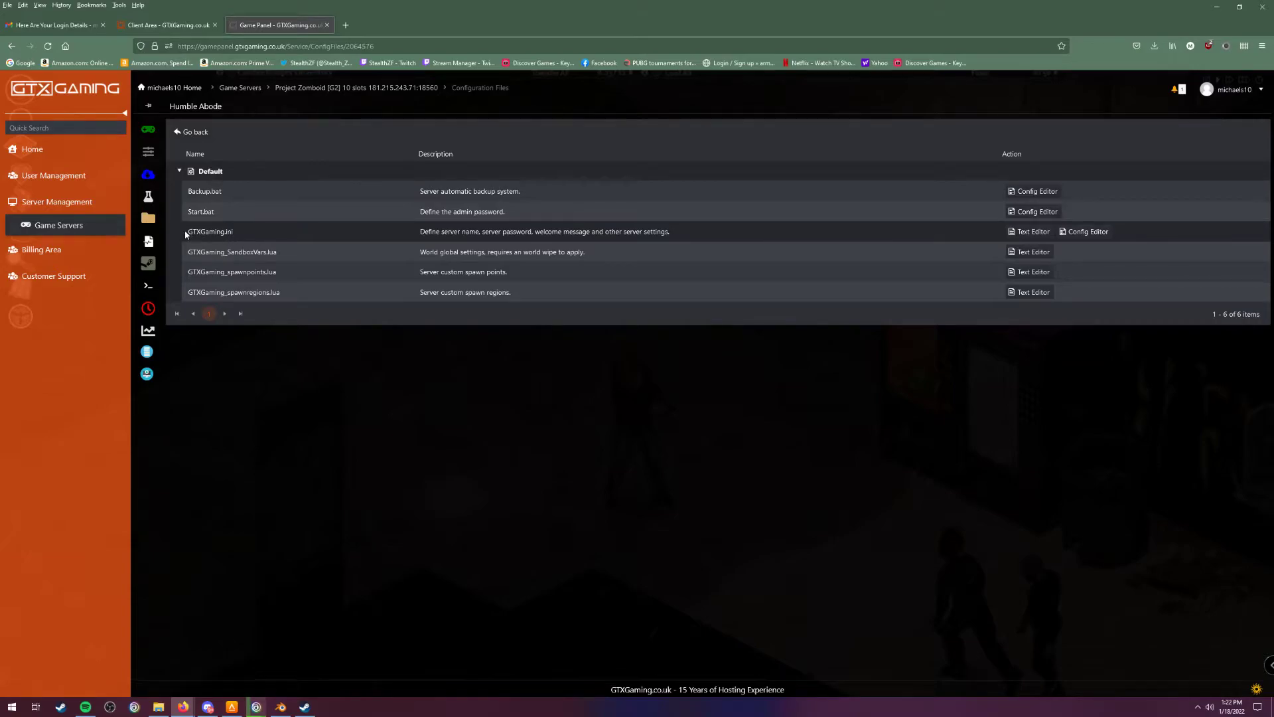
{"action": "left_click_drag", "start_coordinate": [188, 234], "coordinate": [531, 301]}
{"action": "left_click", "coordinate": [535, 284]}
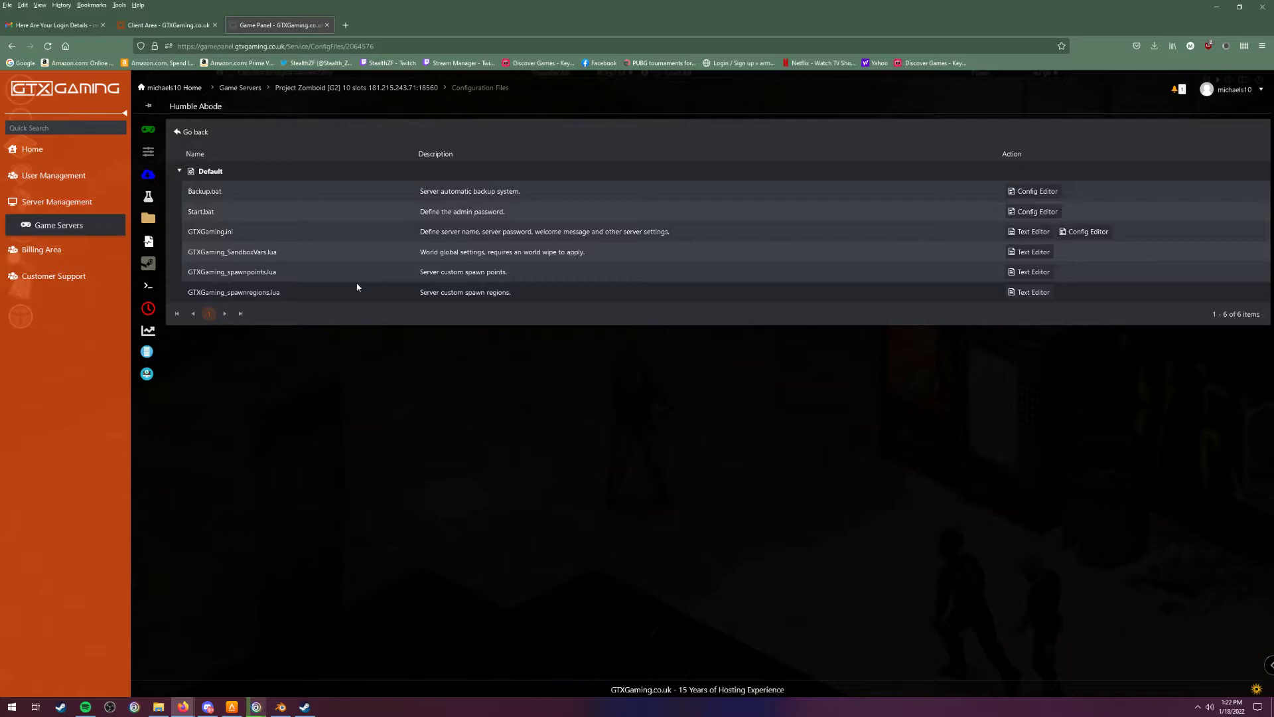
{"action": "left_click_drag", "start_coordinate": [186, 234], "coordinate": [643, 252]}
{"action": "left_click", "coordinate": [634, 253]}
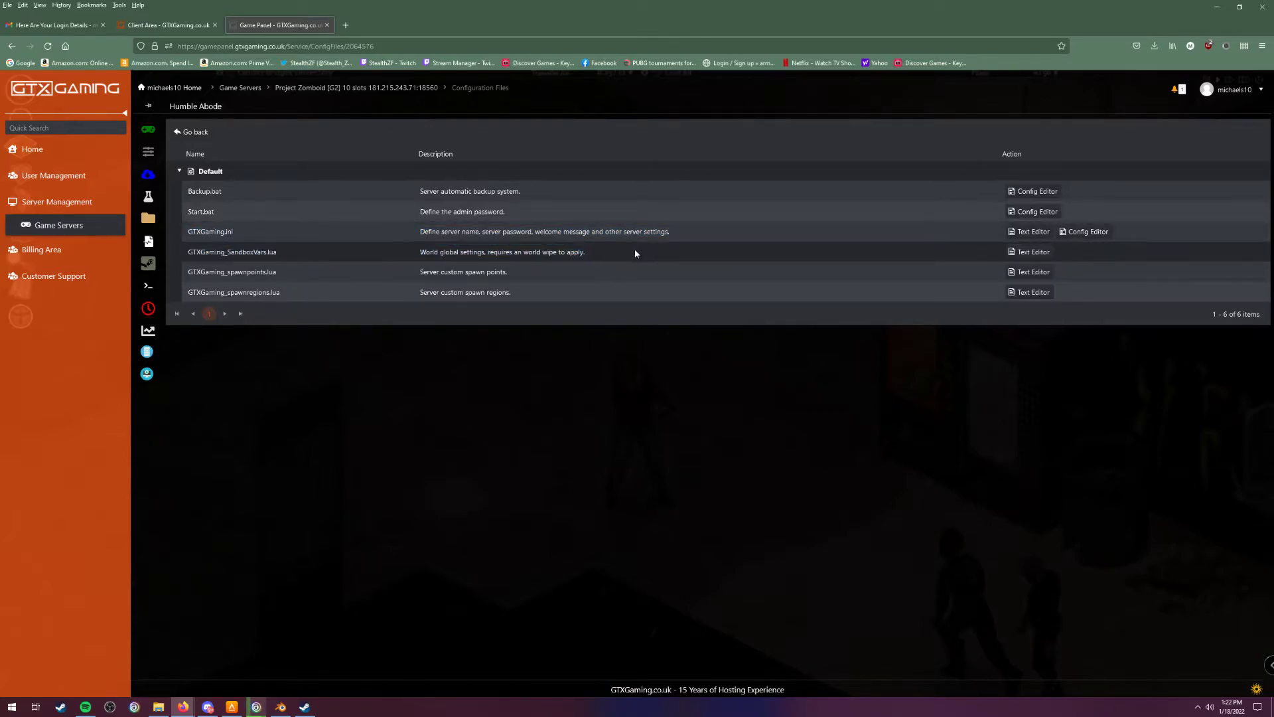
Open GTXGaming.ini in the text editor, inspect the mod IDs on line 20 Mods=, then switch to Steam.
{"action": "left_click", "coordinate": [1032, 234]}
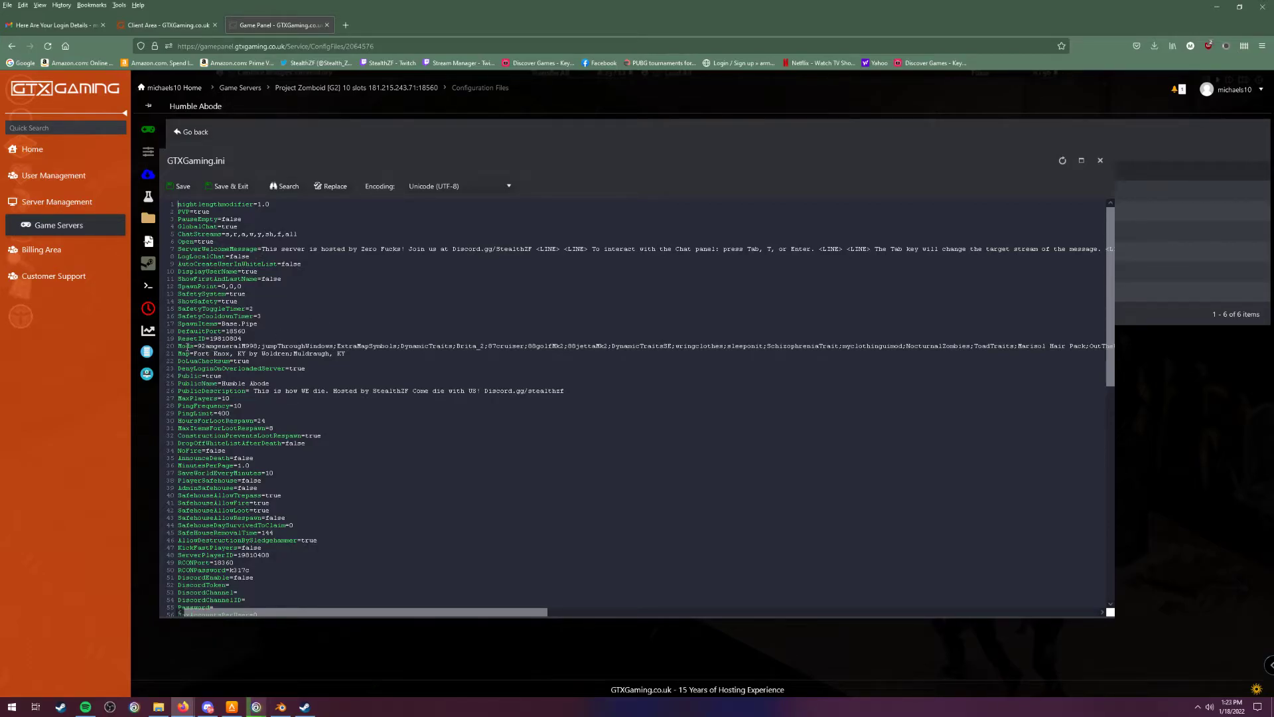
{"action": "mouse_move", "coordinate": [178, 345]}
{"action": "left_mouse_down"}
{"action": "mouse_move", "coordinate": [223, 348]}
{"action": "mouse_move", "coordinate": [195, 350]}
{"action": "left_mouse_up"}
{"action": "left_click", "coordinate": [201, 346]}
{"action": "left_click_drag", "start_coordinate": [198, 345], "coordinate": [252, 346]}
{"action": "left_click", "coordinate": [255, 346]}
{"action": "left_click", "coordinate": [315, 713]}
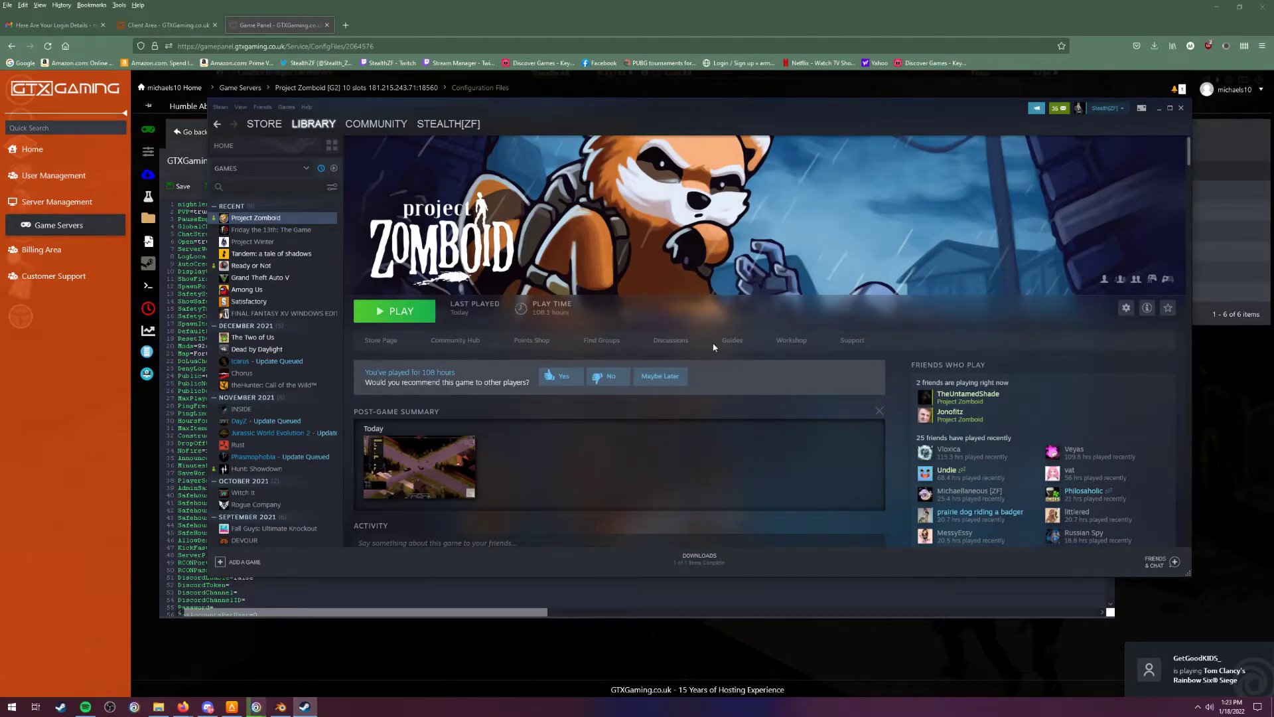
Open the subscribed '89 LAND ROVER Defender 110 item from the Project Zomboid Workshop.
{"action": "left_click", "coordinate": [793, 341]}
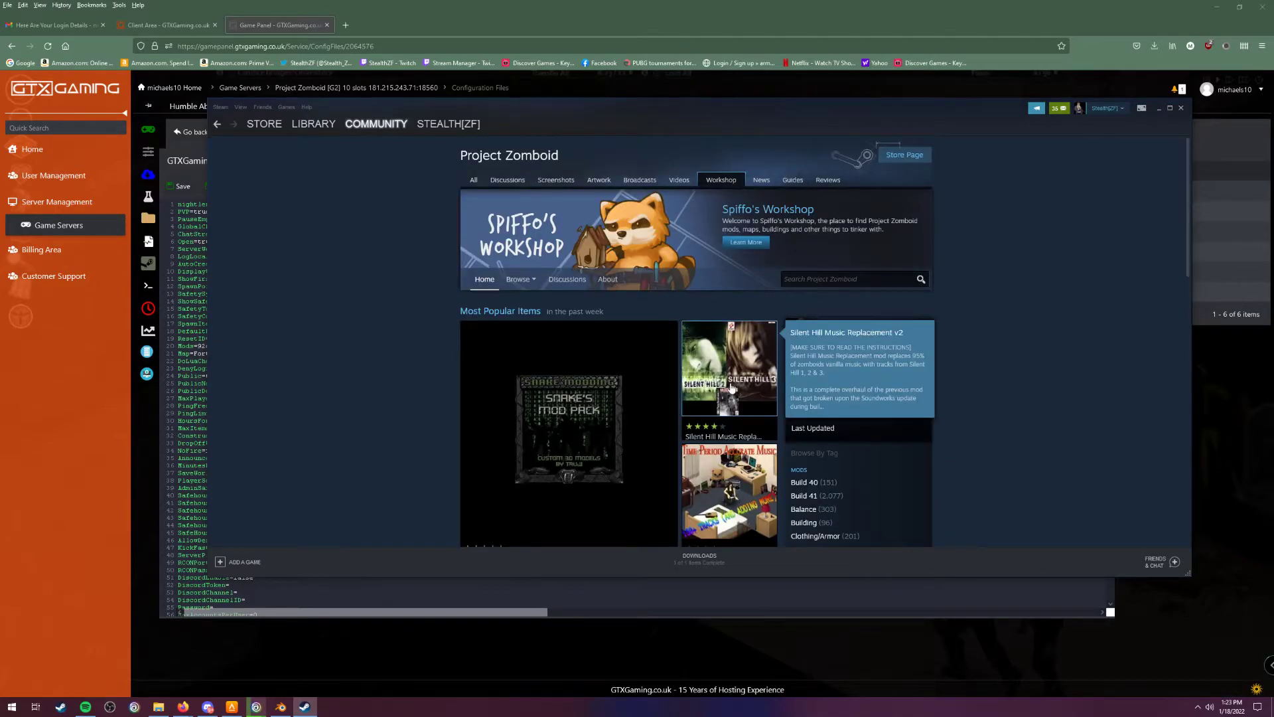
{"action": "left_click", "coordinate": [844, 338]}
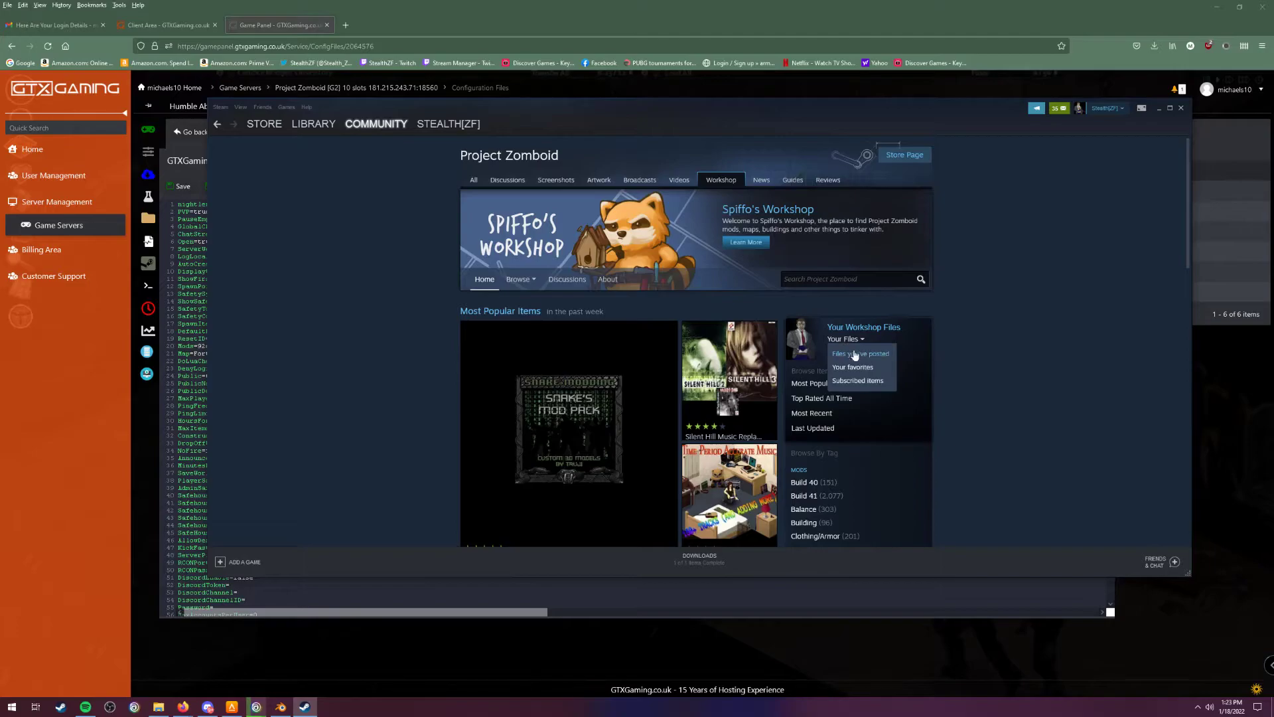
{"action": "left_click", "coordinate": [858, 380]}
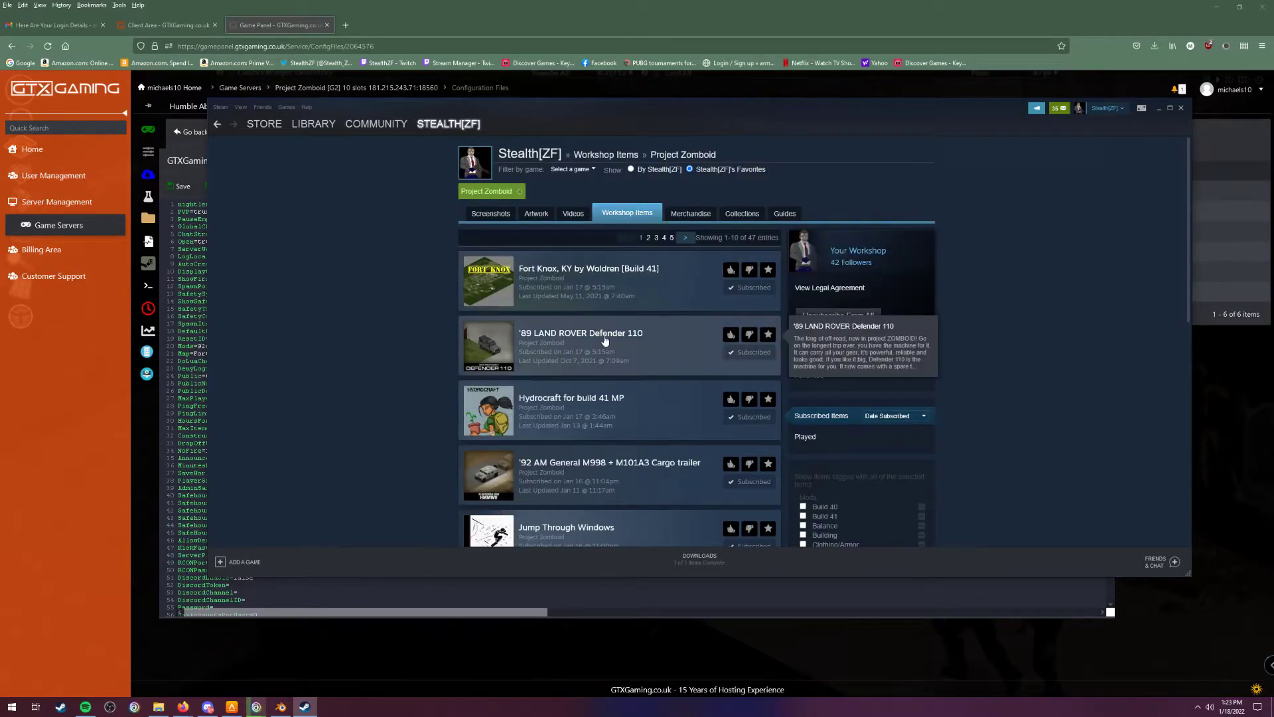
{"action": "left_click", "coordinate": [604, 340]}
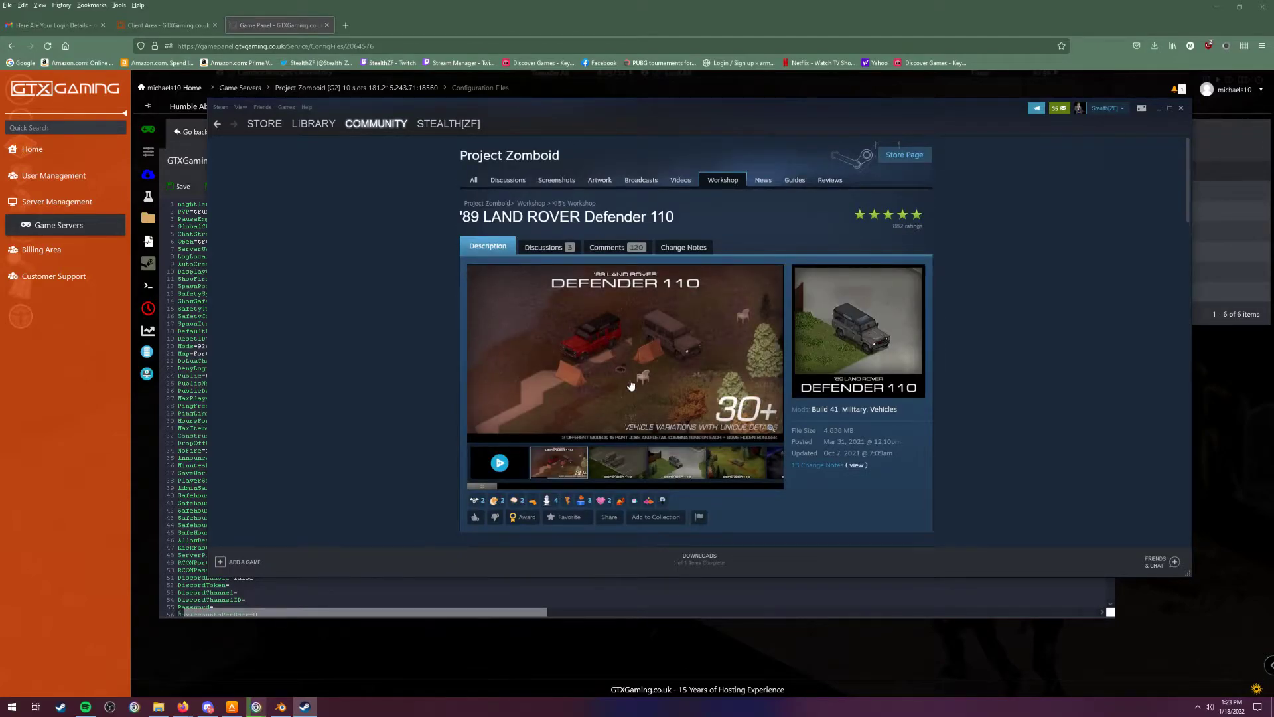
{"action": "scroll", "coordinate": [637, 378], "scroll_direction": "down", "scroll_amount": 3}
{"action": "scroll", "coordinate": [597, 368], "scroll_direction": "down", "scroll_amount": 15}
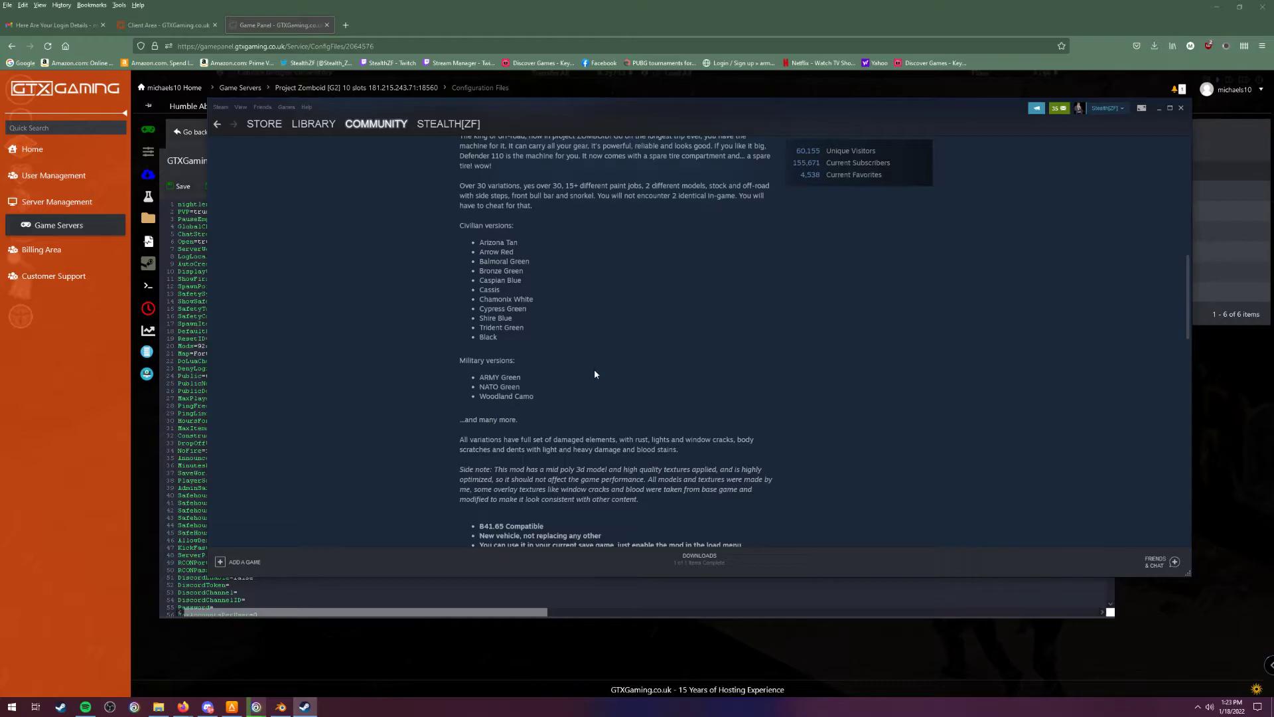
{"action": "scroll", "coordinate": [594, 373], "scroll_direction": "down", "scroll_amount": 2}
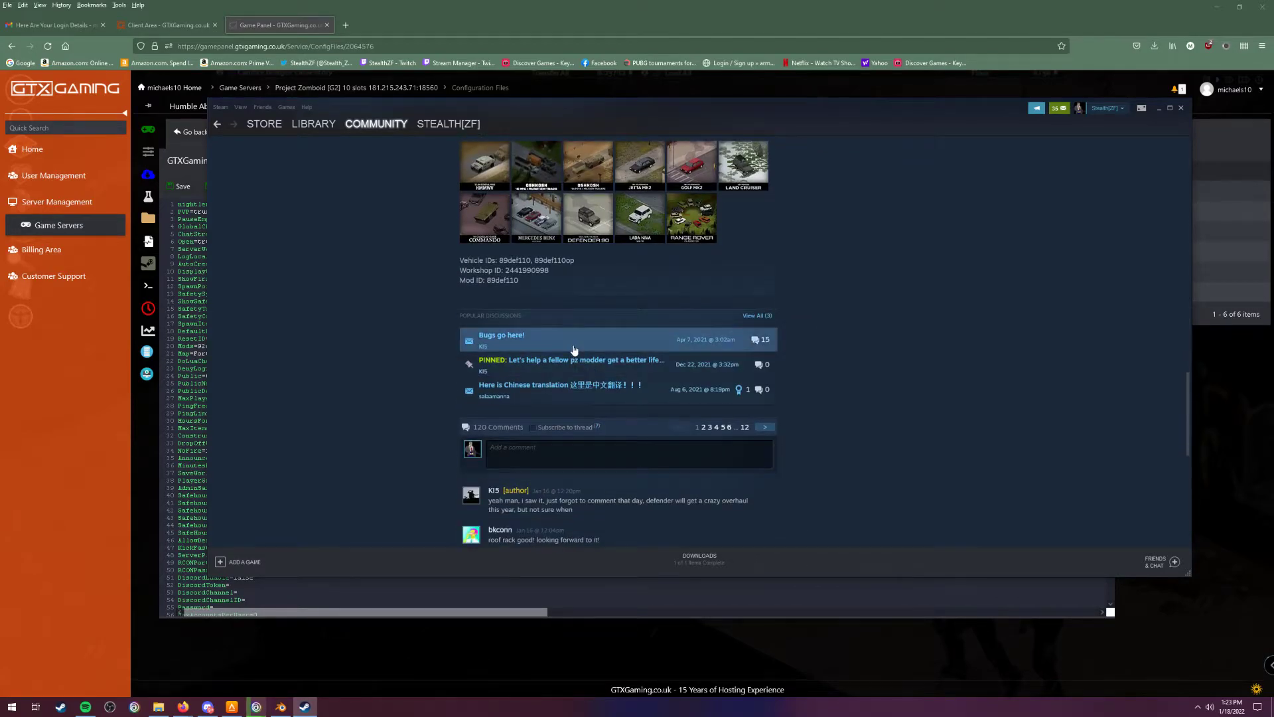
{"action": "scroll", "coordinate": [520, 332], "scroll_direction": "up", "scroll_amount": 2}
{"action": "left_click_drag", "start_coordinate": [519, 380], "coordinate": [465, 357]}
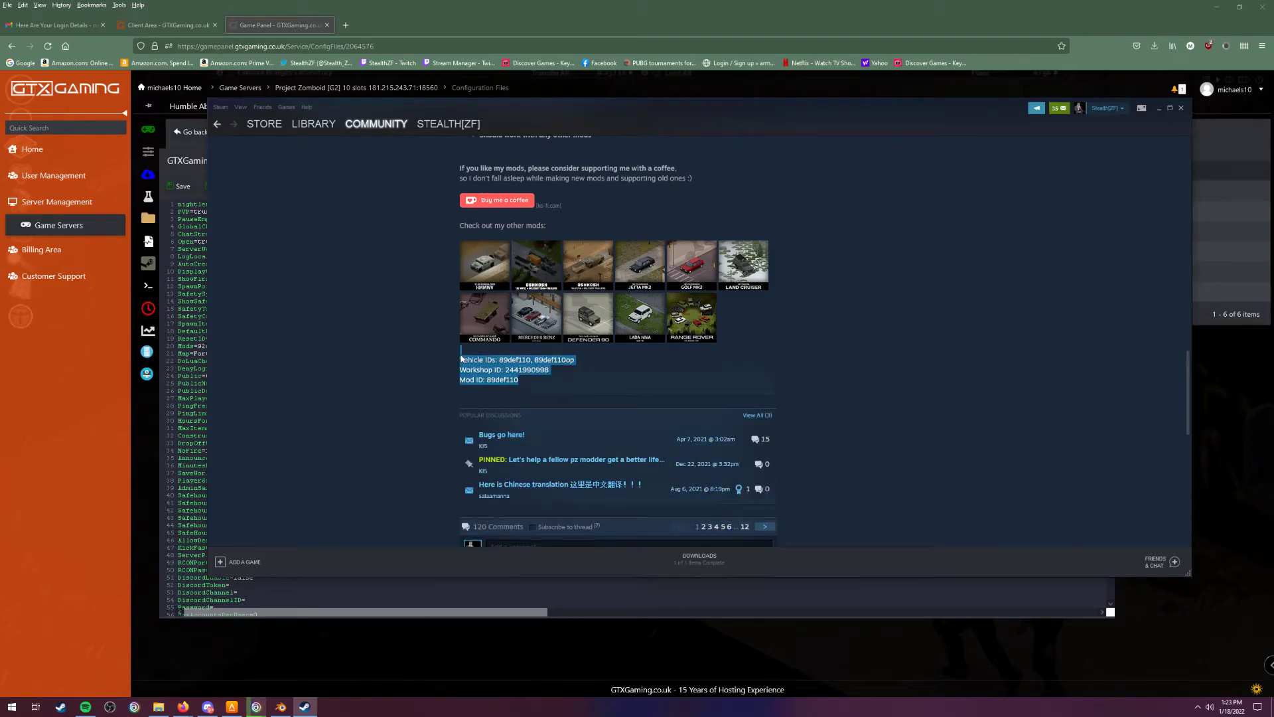
{"action": "left_click", "coordinate": [461, 358]}
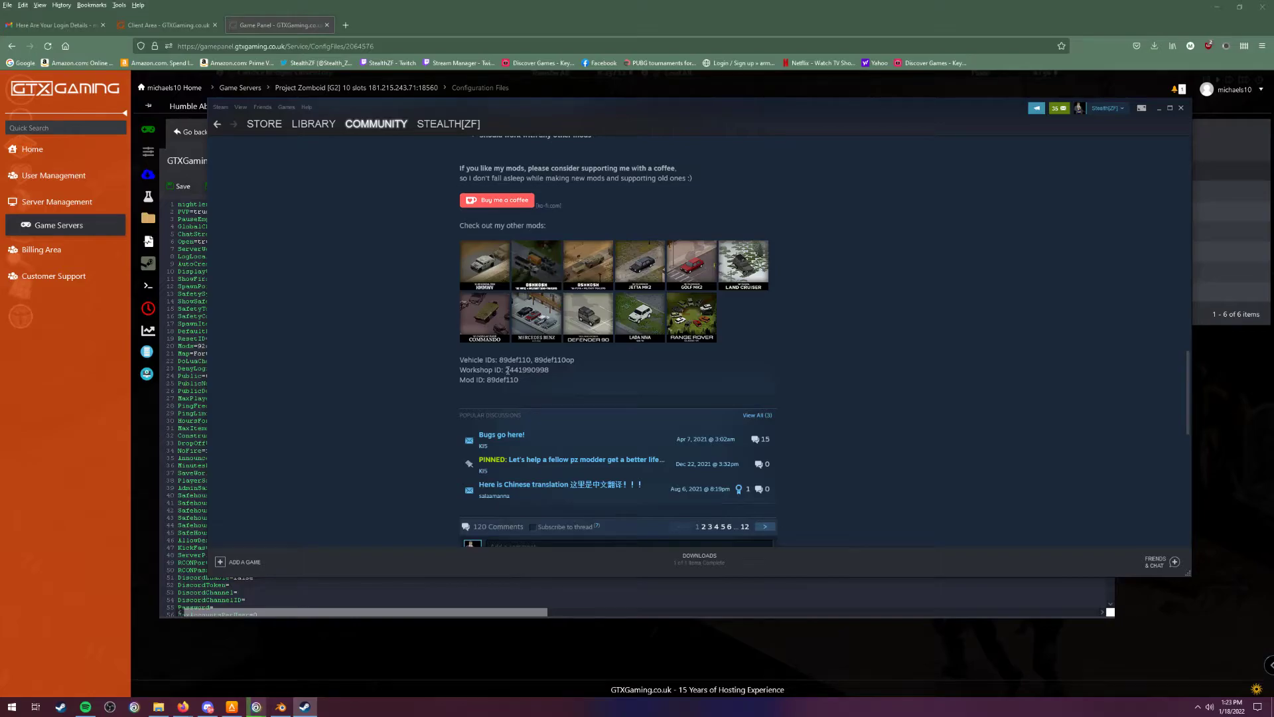
{"action": "left_click_drag", "start_coordinate": [506, 369], "coordinate": [538, 372]}
{"action": "left_click", "coordinate": [556, 381]}
In the editor, inspect line 61 WorkshopItems= and place the caret after its first ID.
{"action": "left_click", "coordinate": [188, 348]}
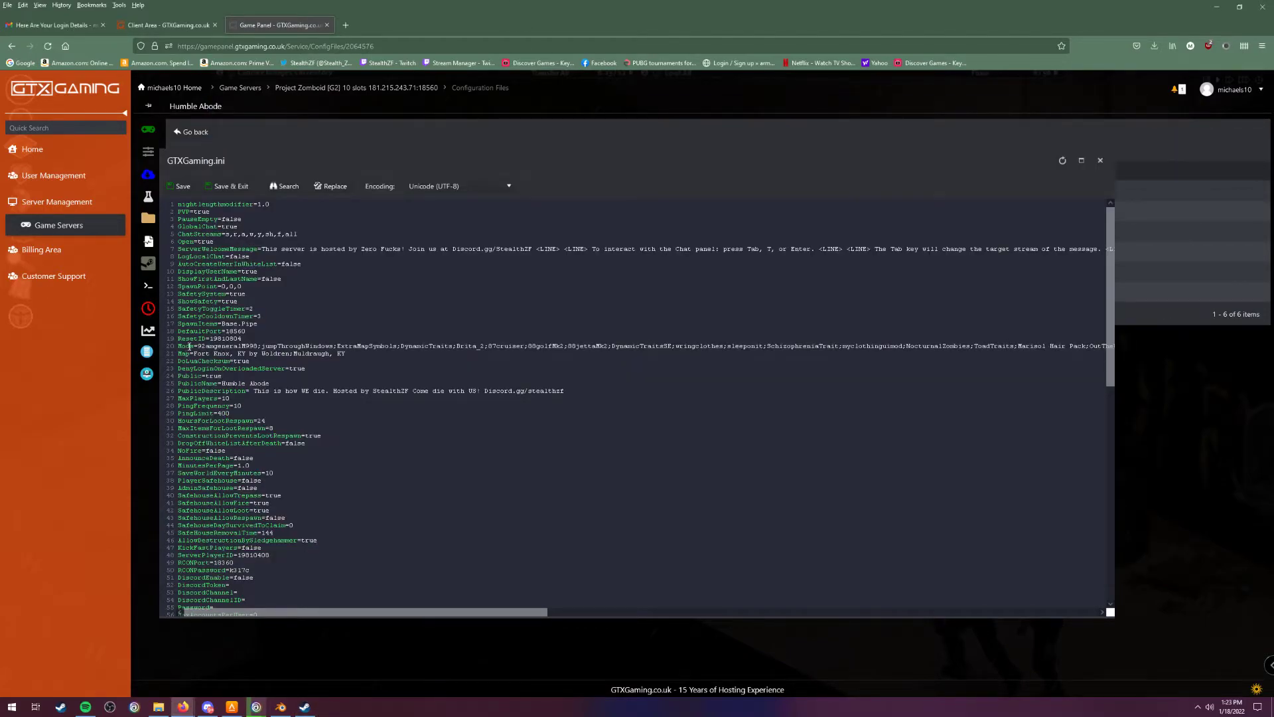
{"action": "scroll", "coordinate": [189, 345], "scroll_direction": "down", "scroll_amount": 5}
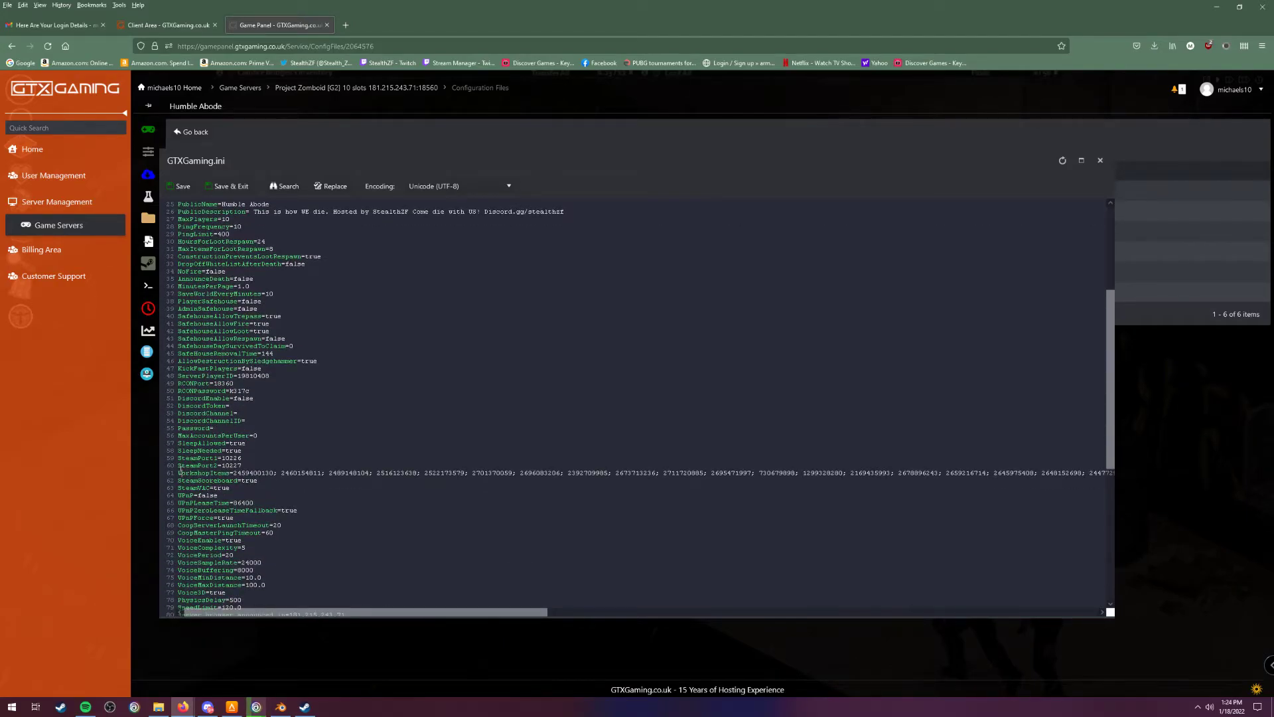
{"action": "left_click_drag", "start_coordinate": [179, 469], "coordinate": [265, 472]}
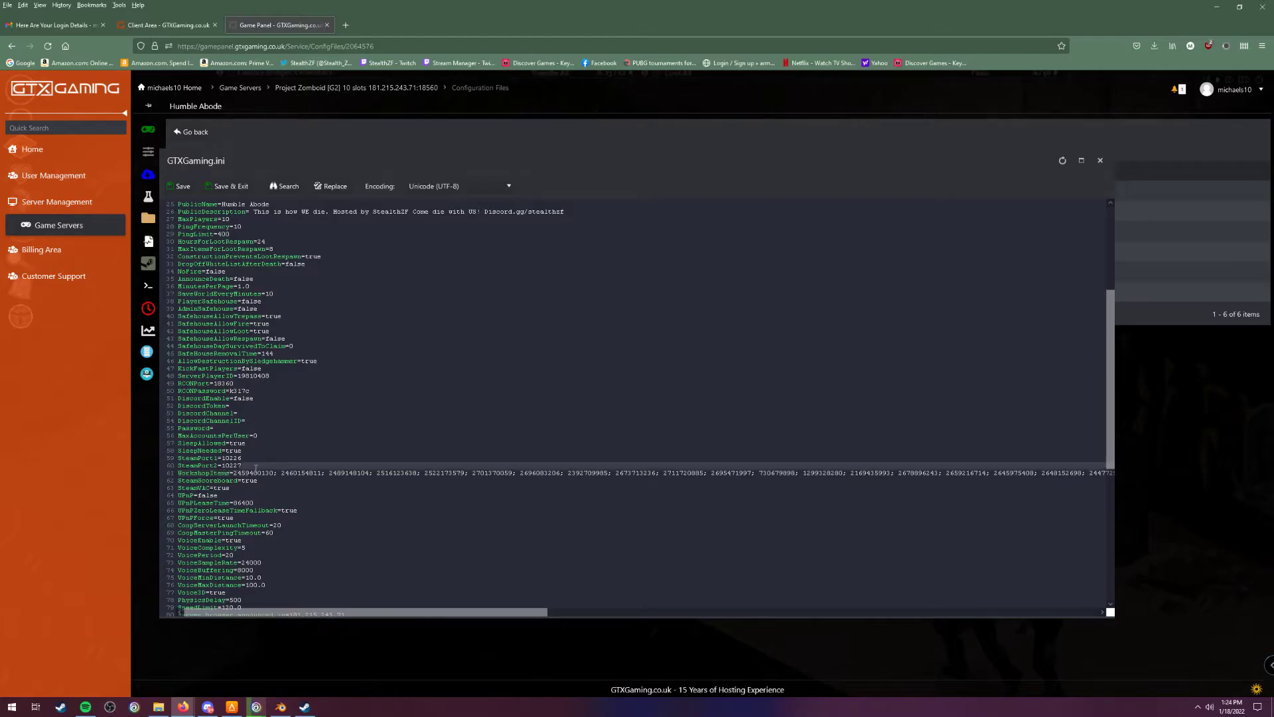
{"action": "left_click", "coordinate": [271, 472]}
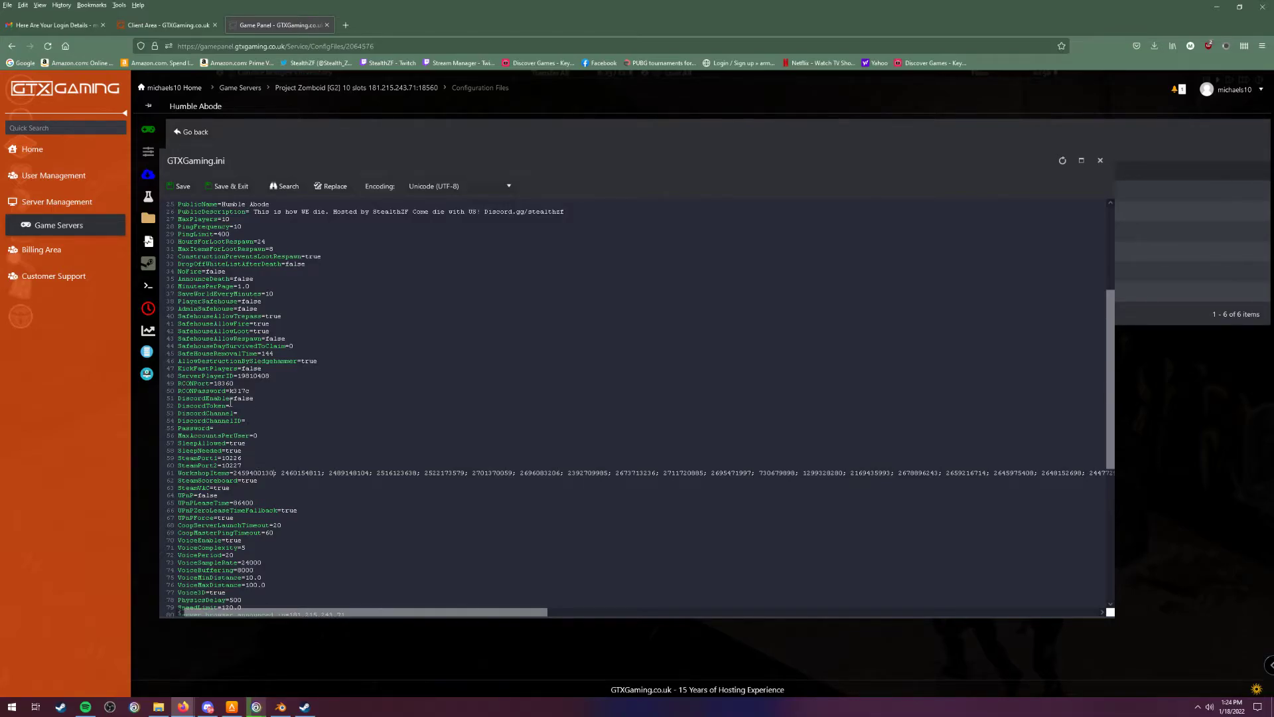
{"action": "scroll", "coordinate": [230, 402], "scroll_direction": "up", "scroll_amount": 3}
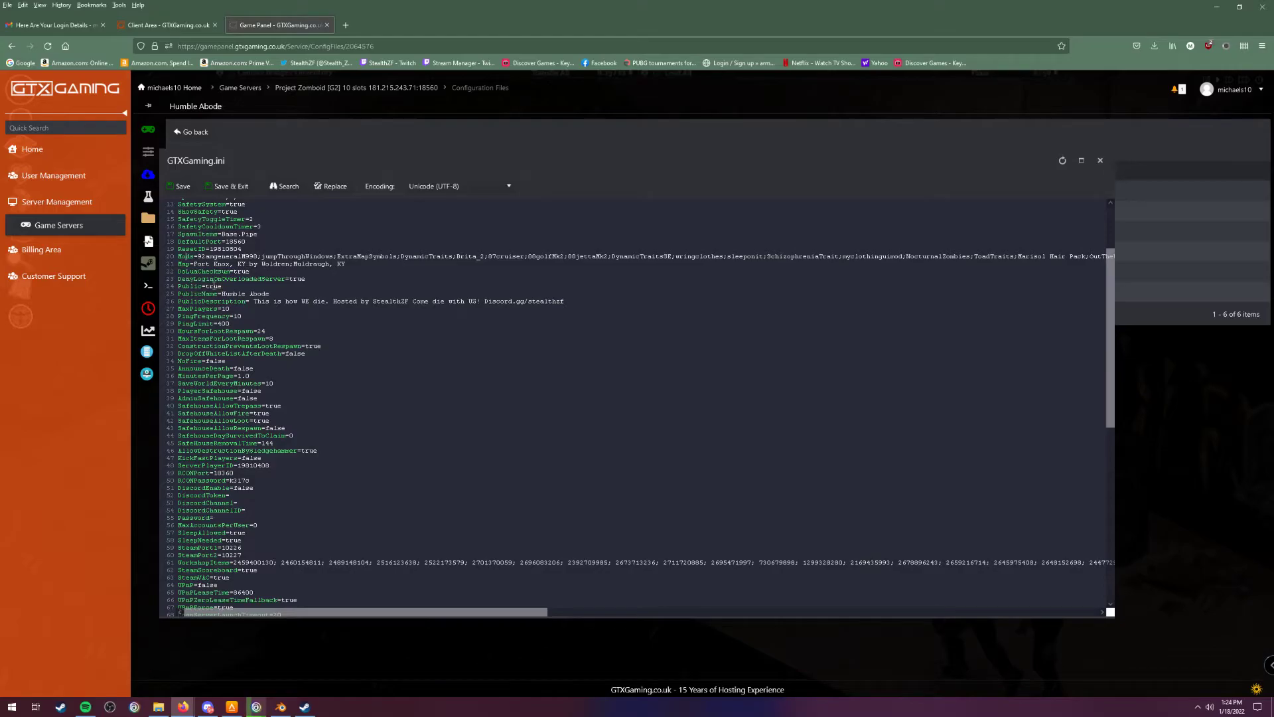
Copy the Defender 110 Mod ID 89def110 from Steam and return to the editor.
{"action": "left_click", "coordinate": [304, 706]}
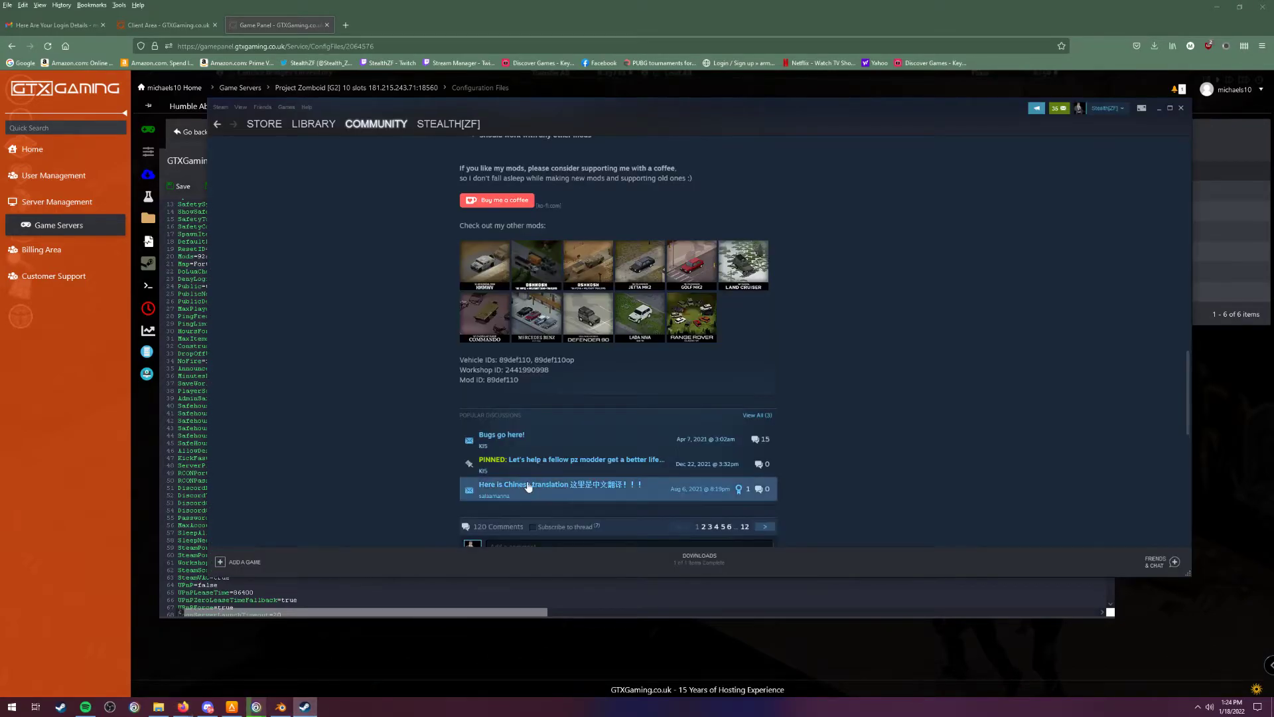
{"action": "left_click_drag", "start_coordinate": [487, 380], "coordinate": [518, 380]}
{"action": "key", "text": "alt+Tab"}
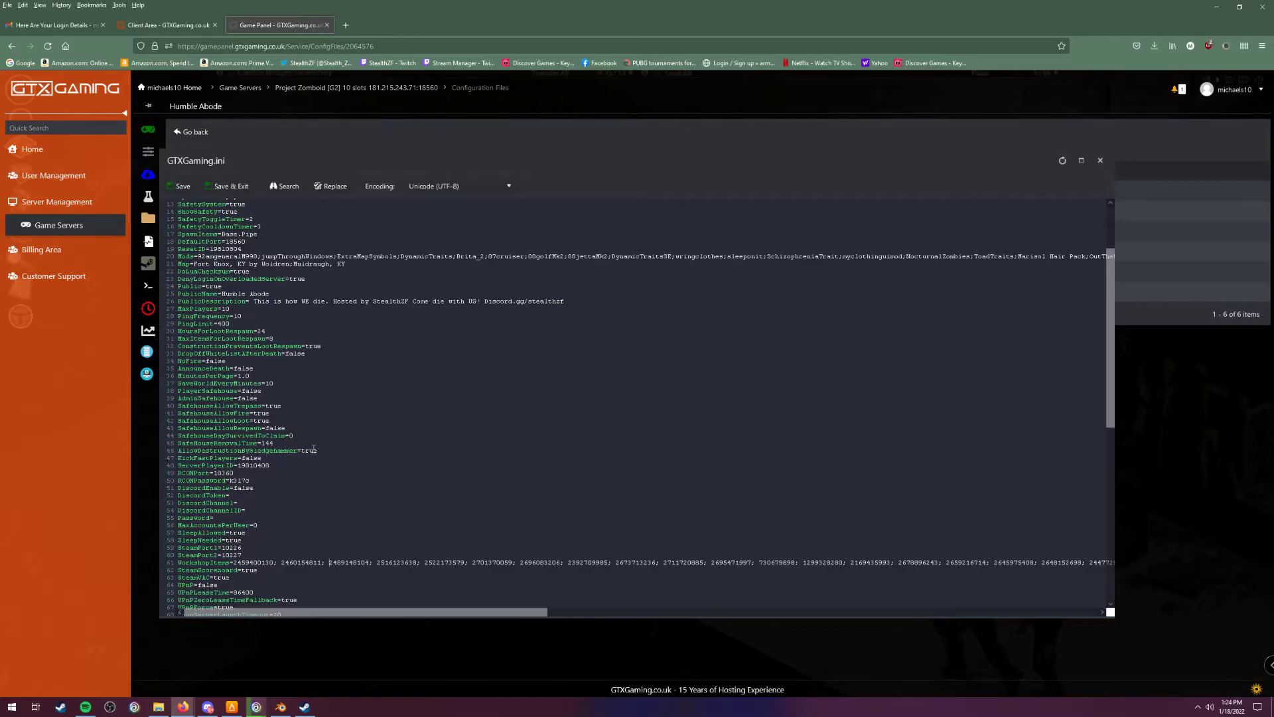
Save GTXGaming.ini with its WorkshopItems list of workshop IDs.
{"action": "scroll", "coordinate": [292, 344], "scroll_direction": "up", "scroll_amount": 4}
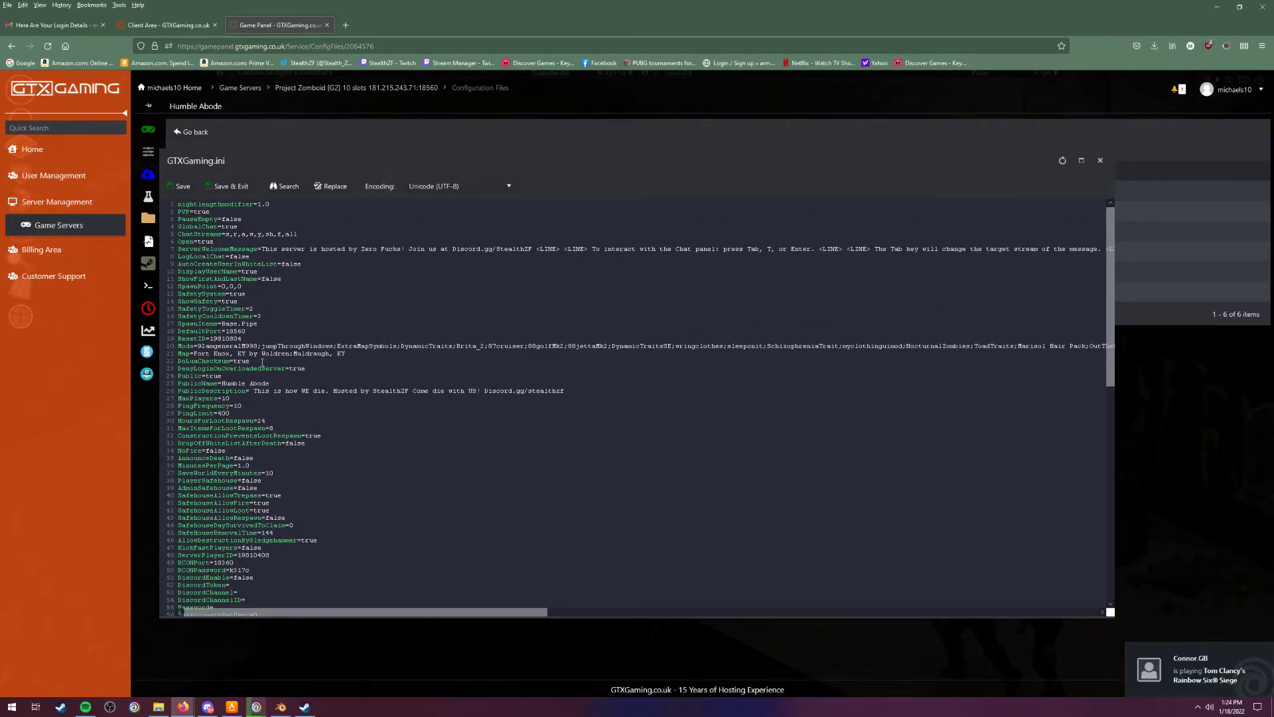
{"action": "scroll", "coordinate": [479, 541], "scroll_direction": "down", "scroll_amount": 8}
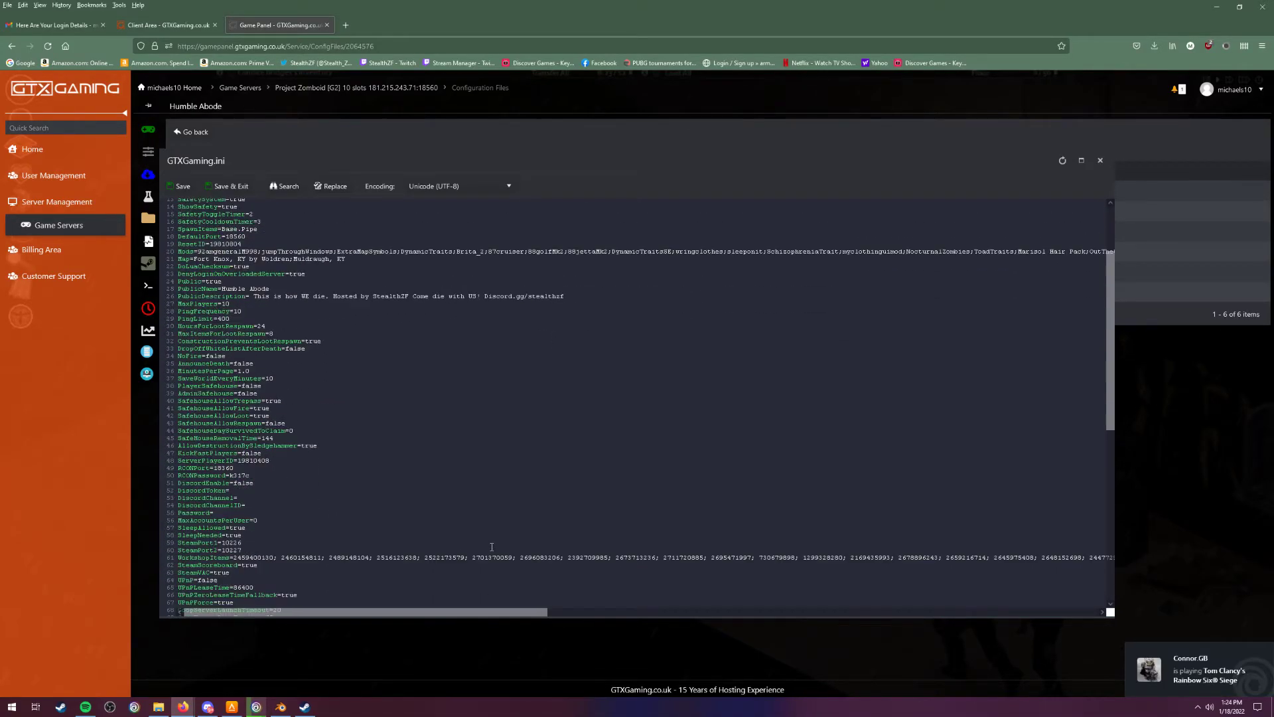
{"action": "left_click", "coordinate": [184, 186]}
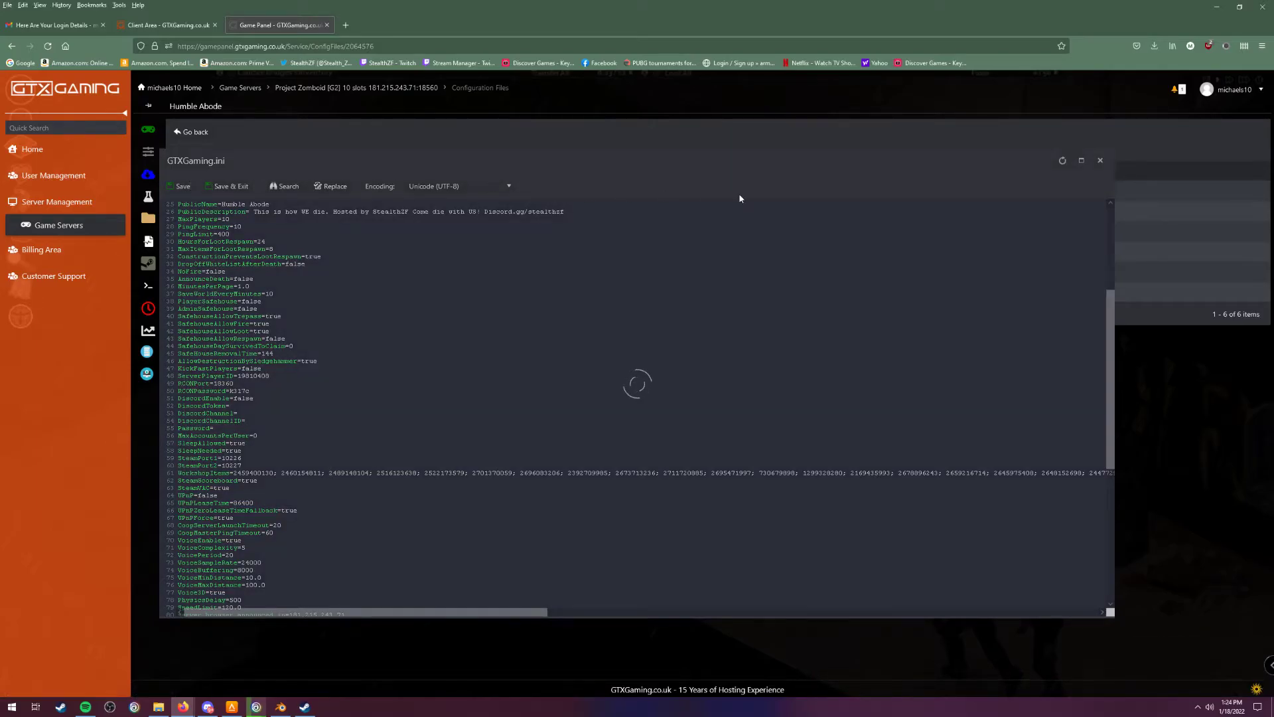
Close the editor and open File Manager from the server overview page.
{"action": "left_click", "coordinate": [1102, 162]}
{"action": "mouse_move", "coordinate": [147, 135]}
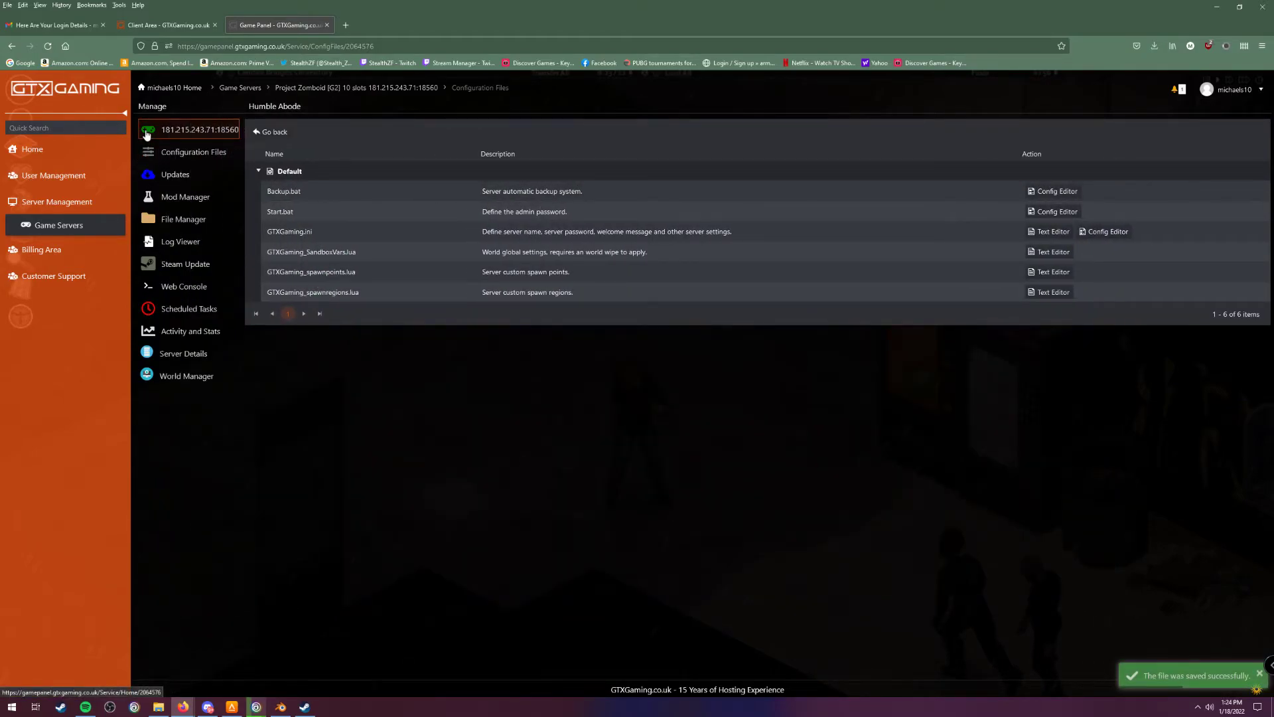
{"action": "left_click", "coordinate": [147, 134]}
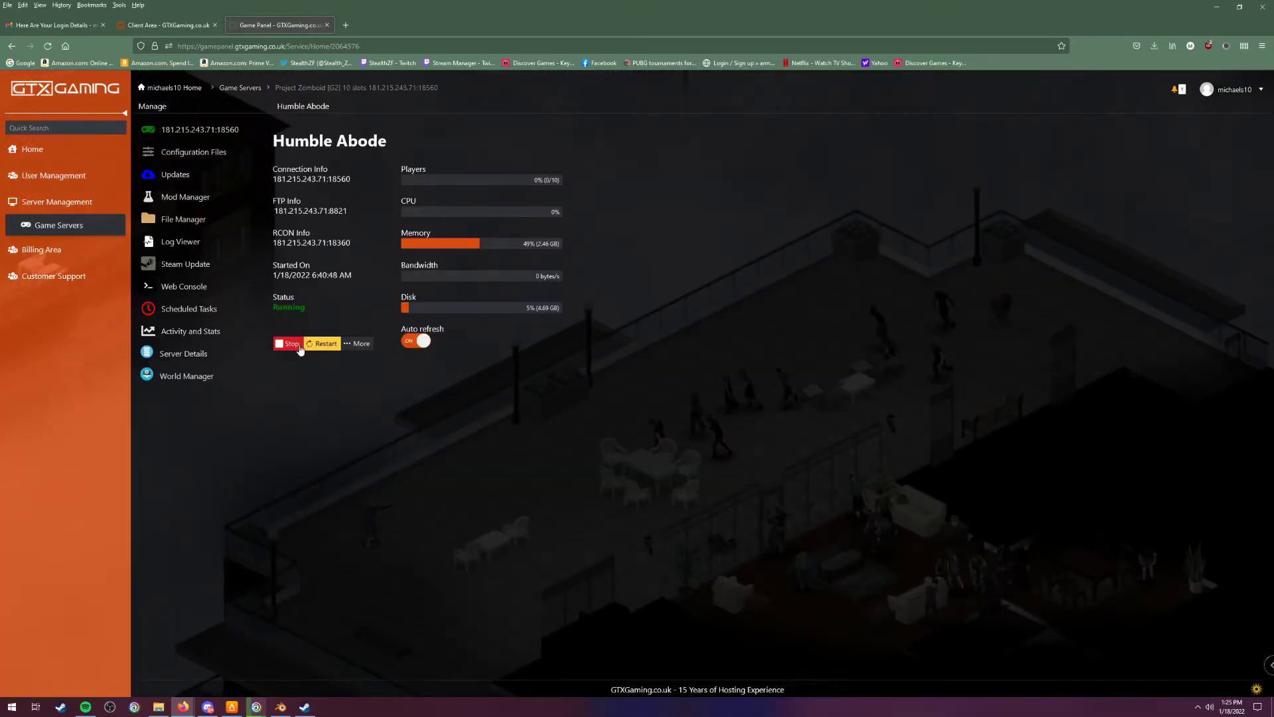
{"action": "left_click", "coordinate": [202, 227]}
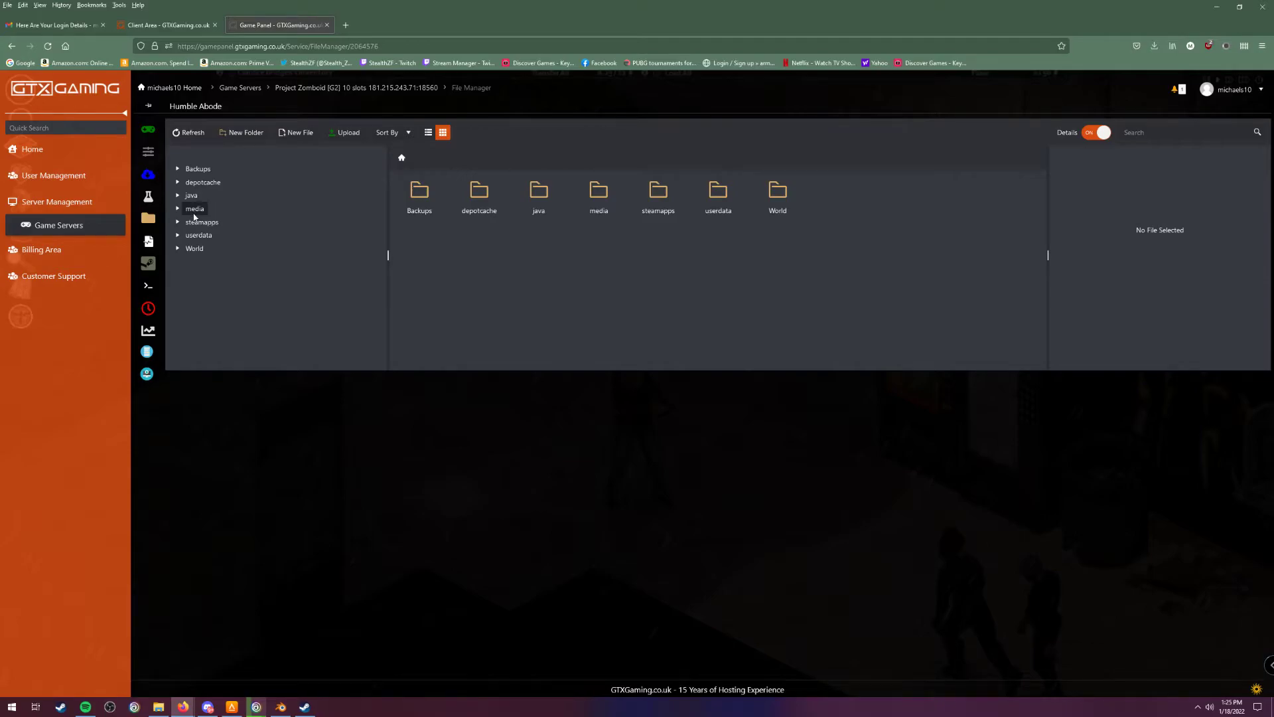
Open World > Server and view the details of each config file, including GTXGaming.ini.
{"action": "left_click", "coordinate": [778, 193]}
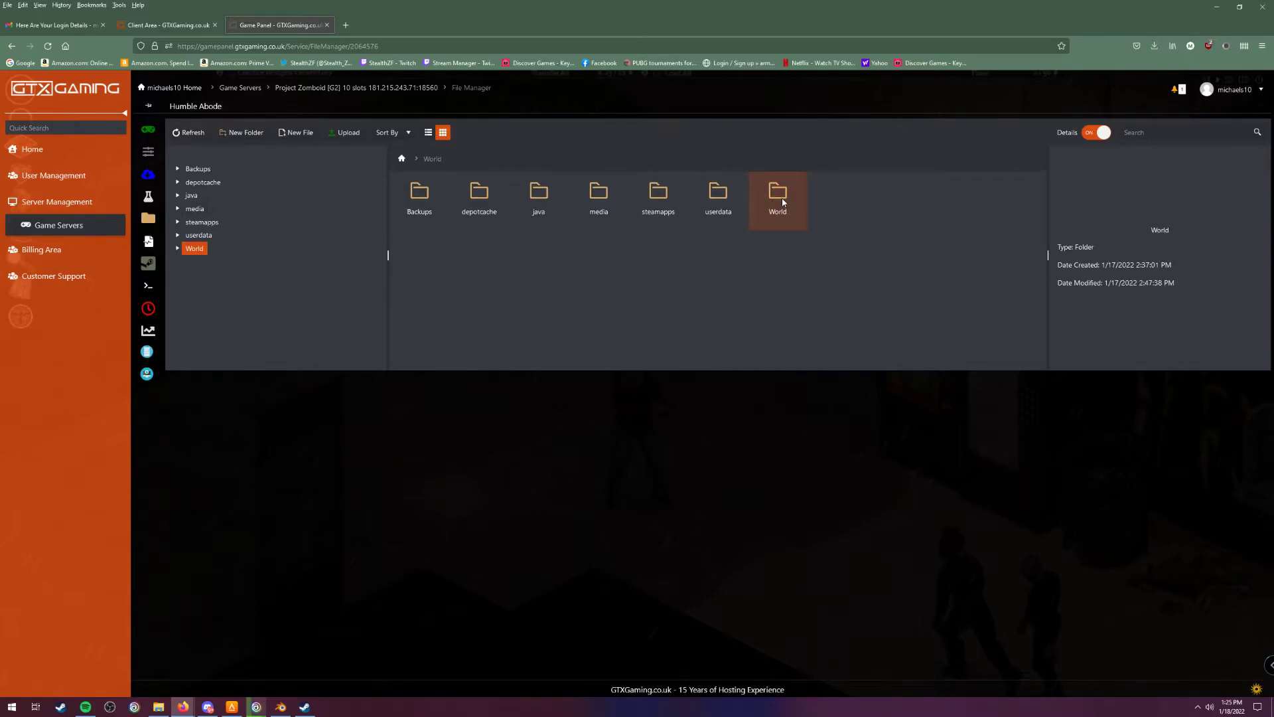
{"action": "mouse_move", "coordinate": [152, 247]}
{"action": "left_click", "coordinate": [211, 248]}
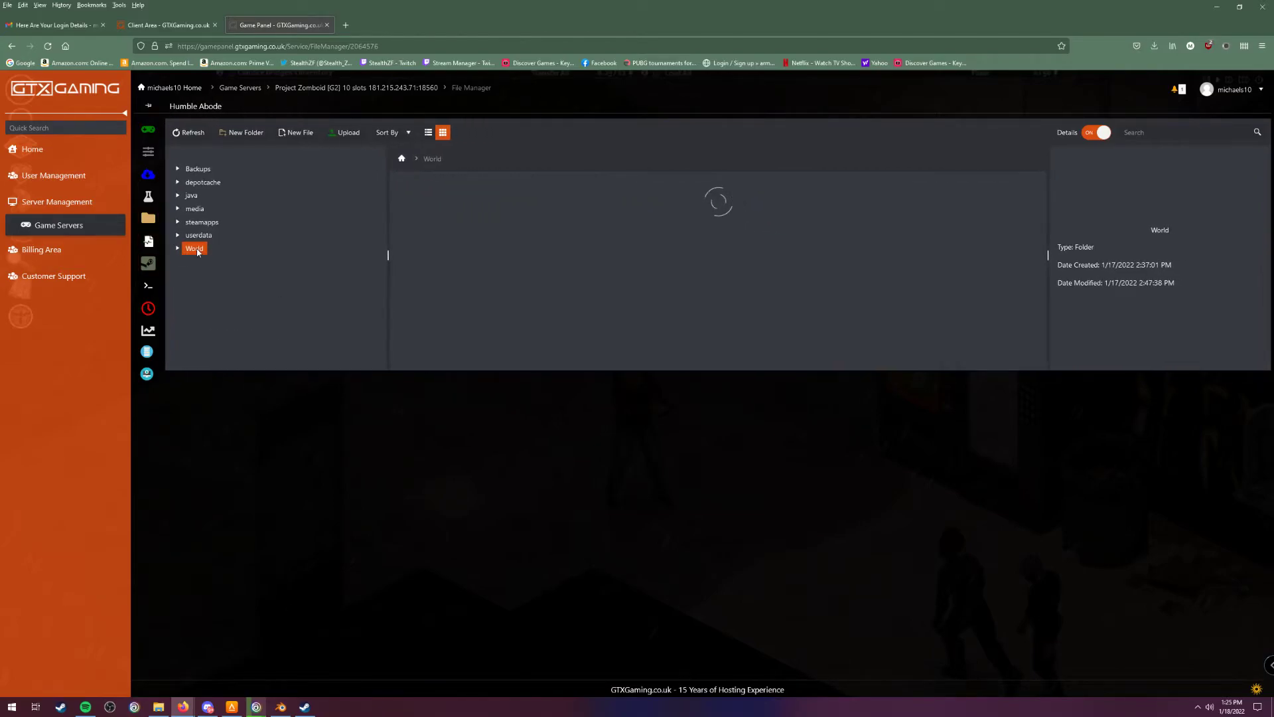
{"action": "left_click", "coordinate": [203, 328]}
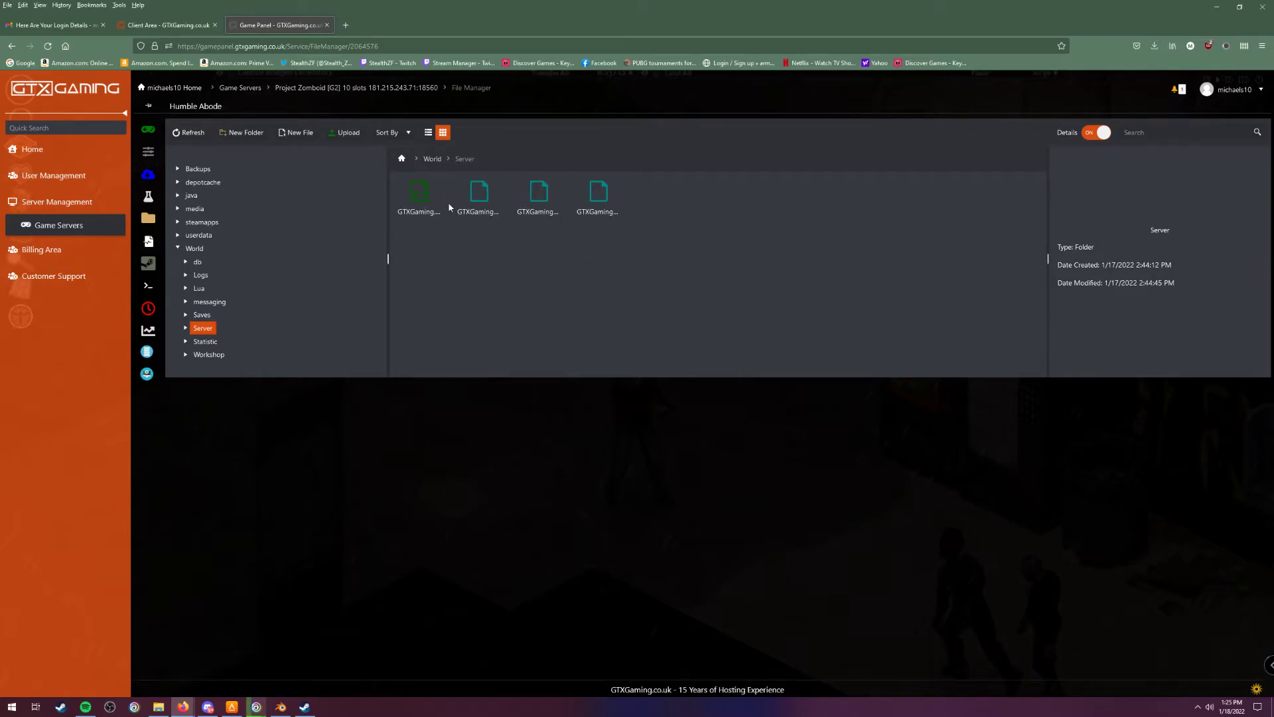
{"action": "left_click", "coordinate": [477, 199]}
{"action": "left_click", "coordinate": [418, 199]}
{"action": "left_click", "coordinate": [537, 200]}
{"action": "left_click", "coordinate": [590, 211]}
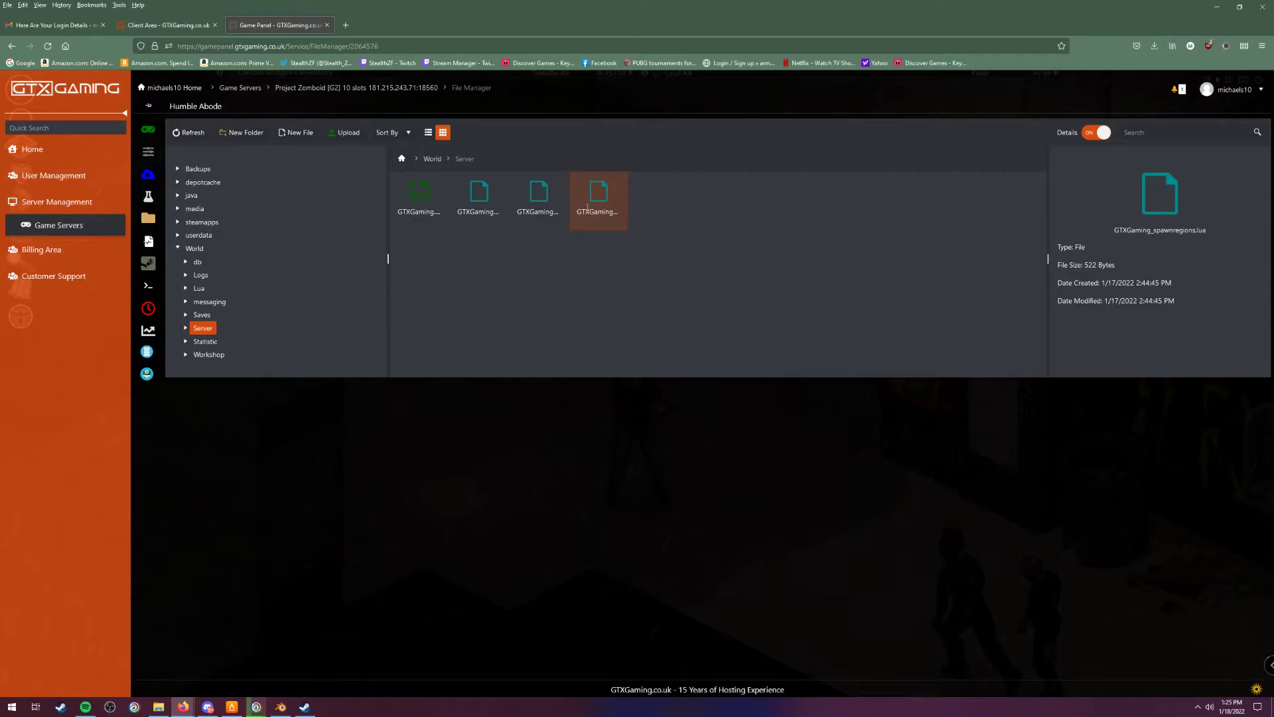
{"action": "left_click", "coordinate": [418, 196]}
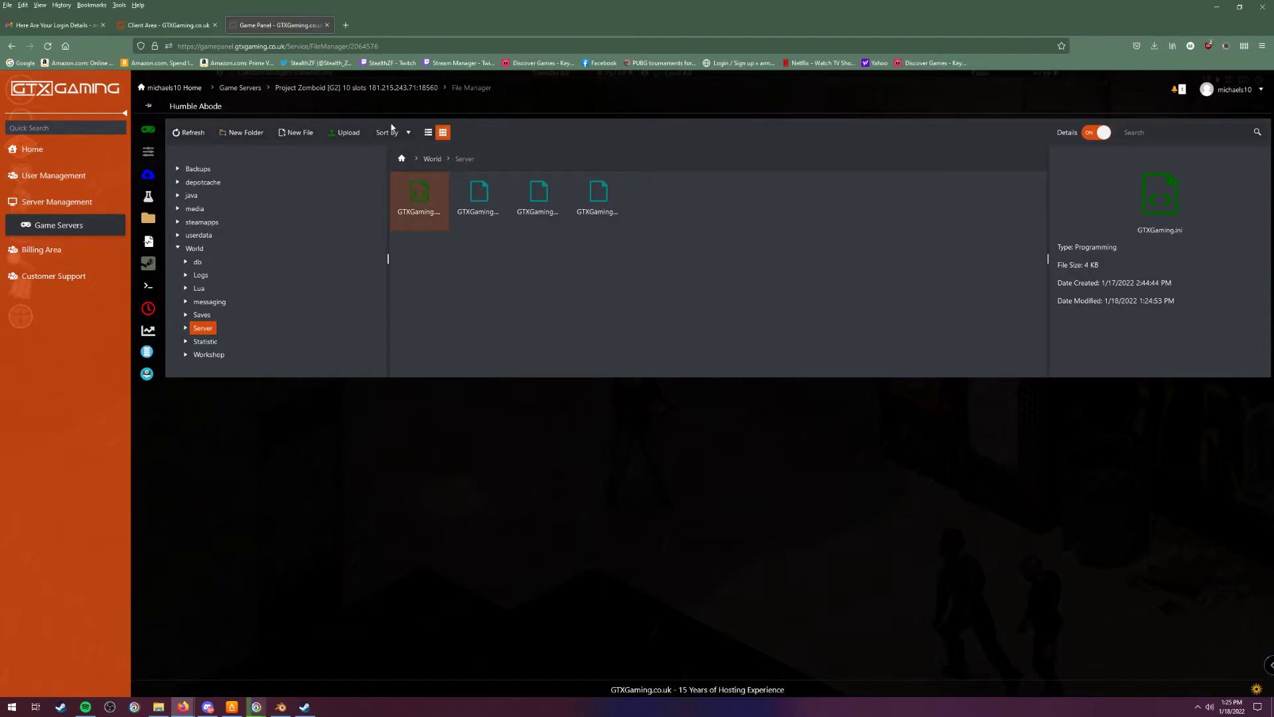
Check the context options of each server config file, then open World > Workshop.
{"action": "right_click", "coordinate": [403, 187]}
{"action": "left_click", "coordinate": [482, 300]}
{"action": "right_click", "coordinate": [489, 193]}
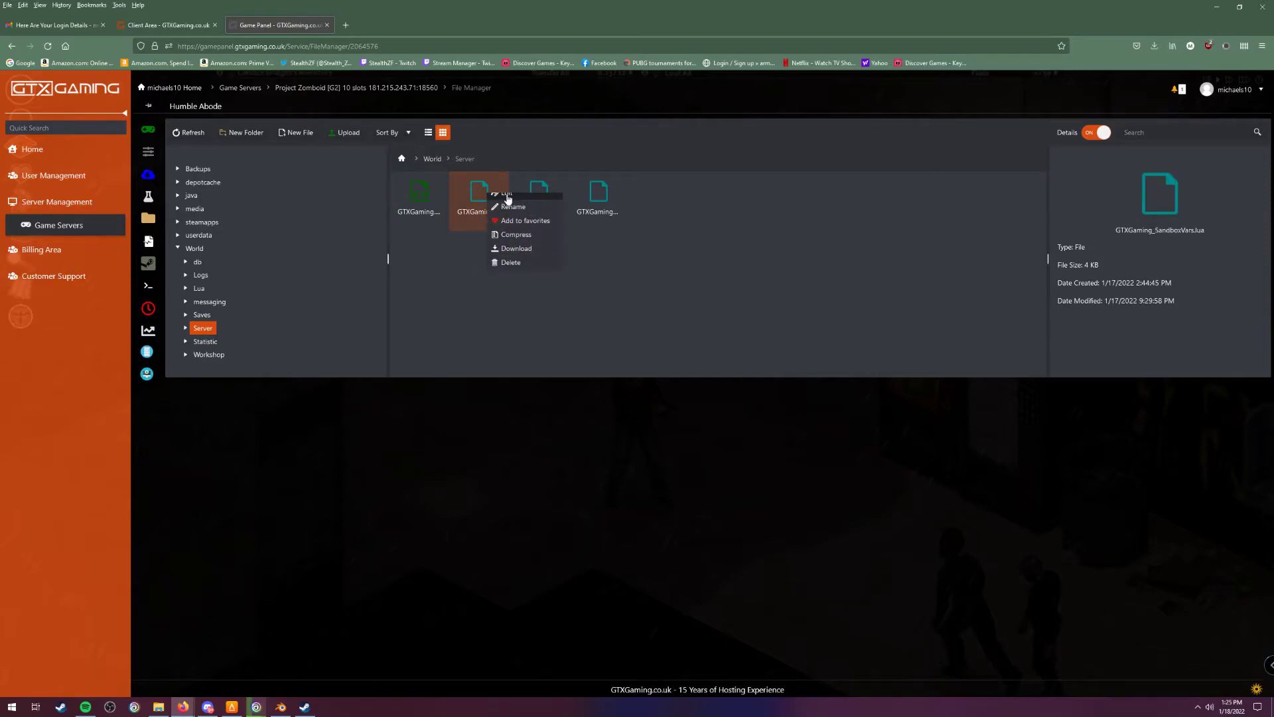
{"action": "left_click", "coordinate": [457, 339]}
{"action": "right_click", "coordinate": [541, 196]}
{"action": "left_click", "coordinate": [512, 290]}
{"action": "right_click", "coordinate": [602, 214]}
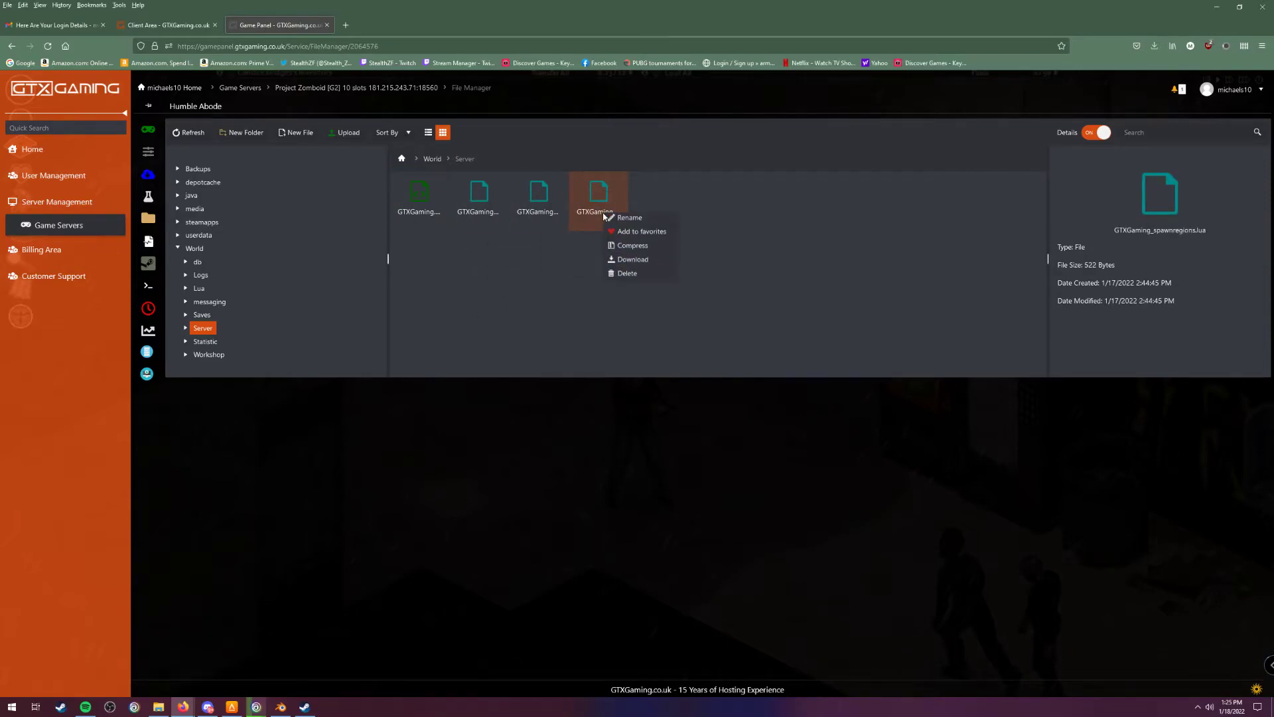
{"action": "left_click", "coordinate": [623, 275]}
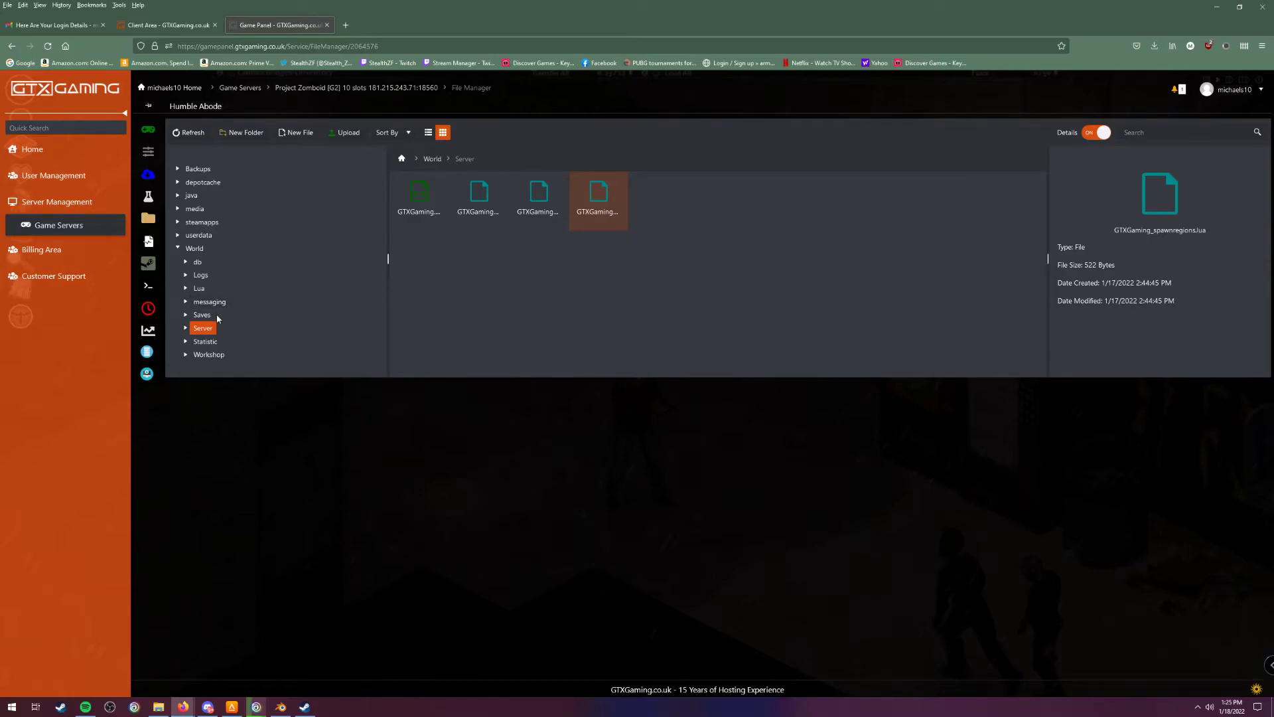
{"action": "left_click", "coordinate": [194, 355]}
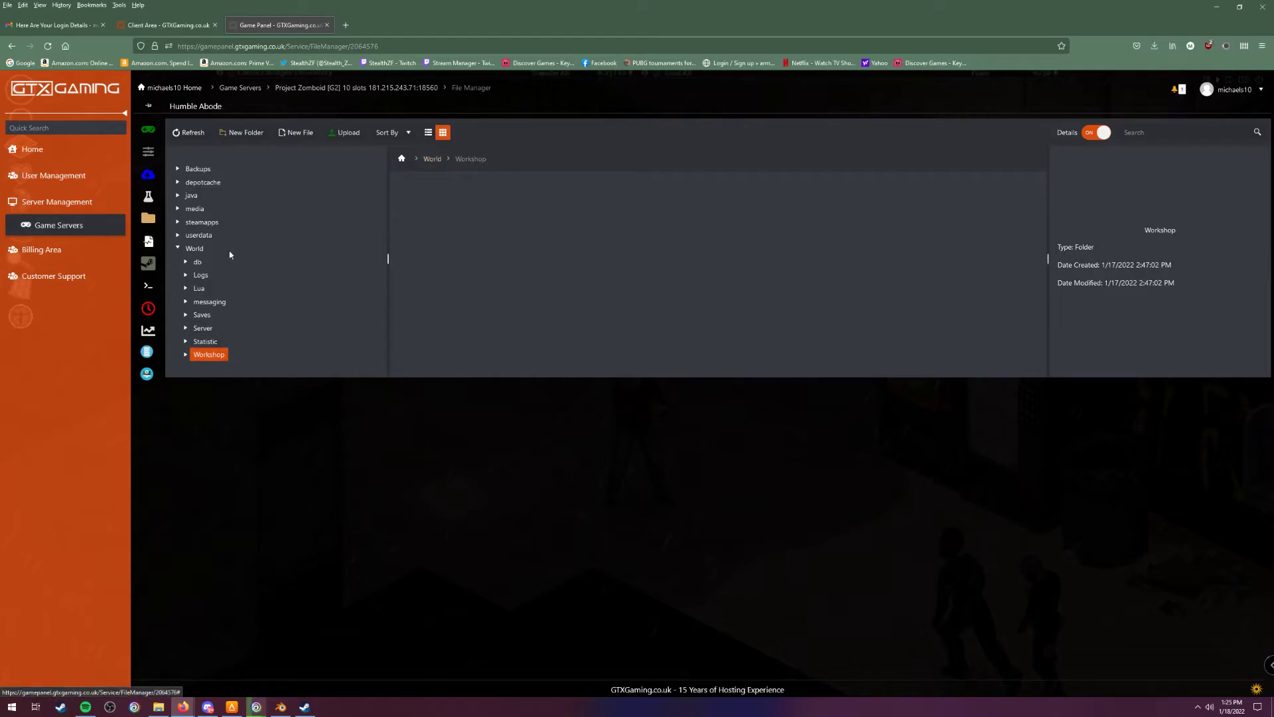
Navigate steamapps > workshop > content and open the 108600 folder.
{"action": "left_click", "coordinate": [201, 223]}
{"action": "left_click", "coordinate": [201, 236]}
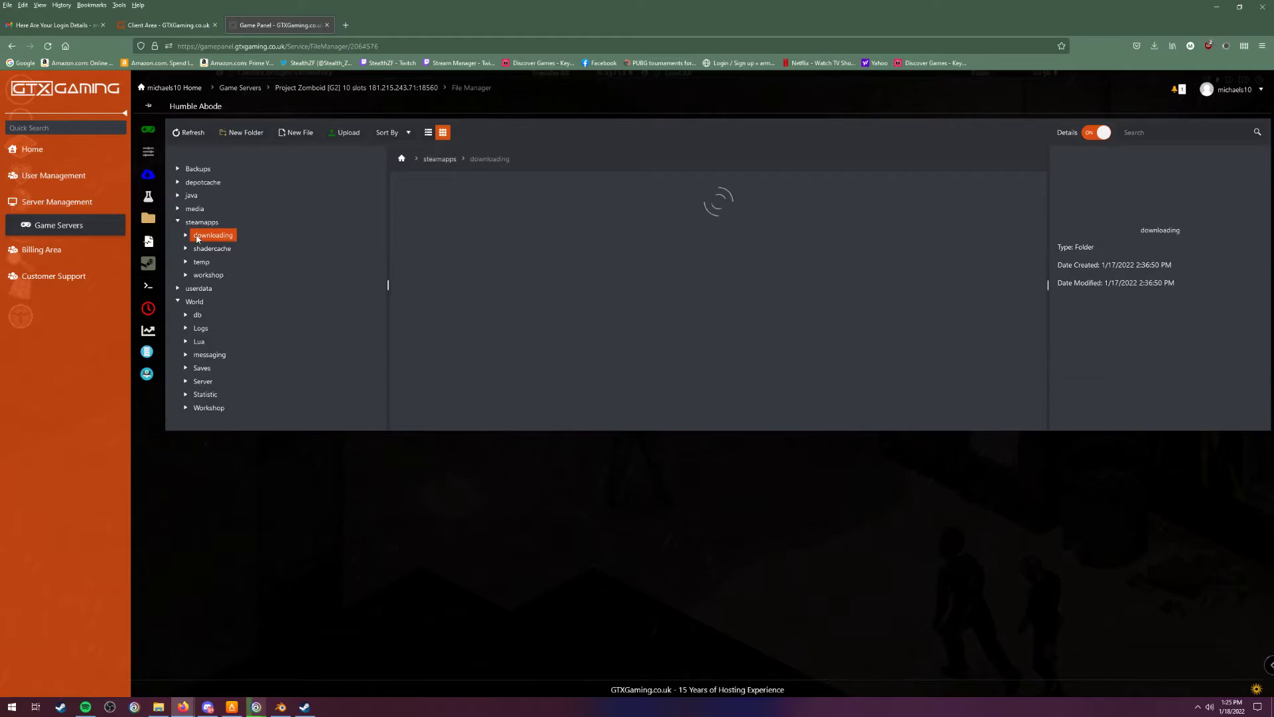
{"action": "left_click", "coordinate": [209, 276]}
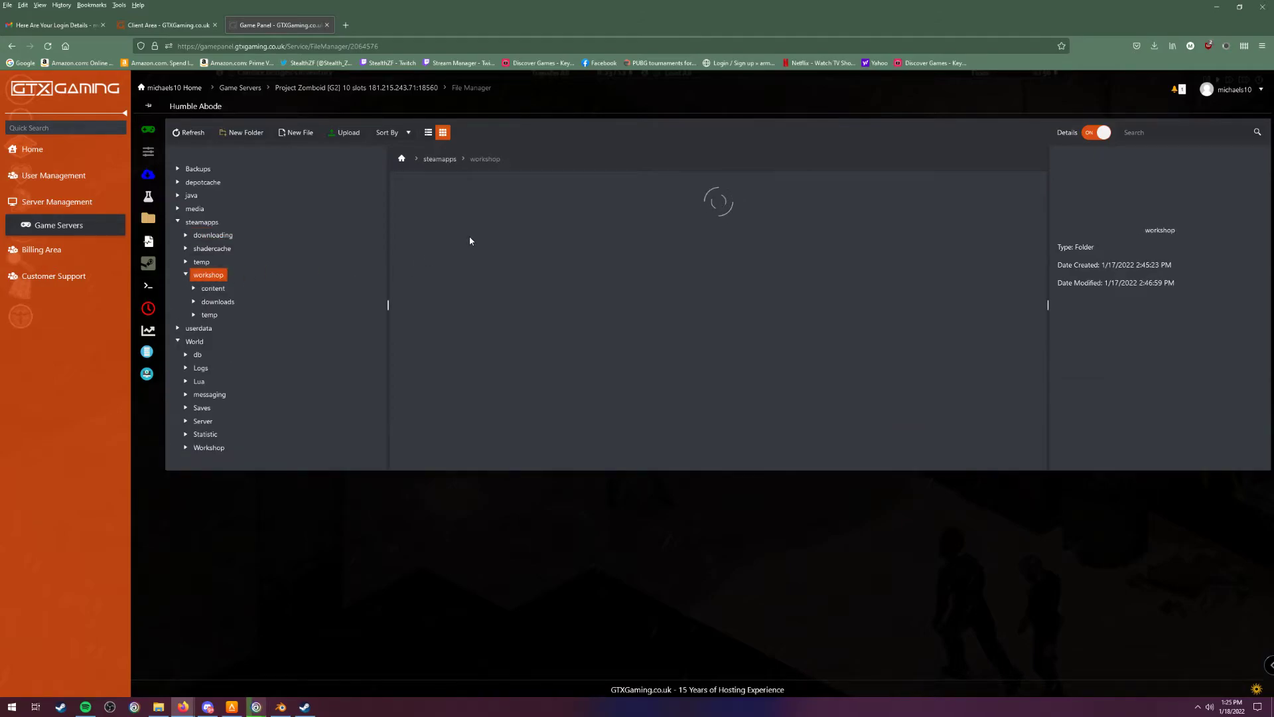
{"action": "left_click", "coordinate": [425, 208]}
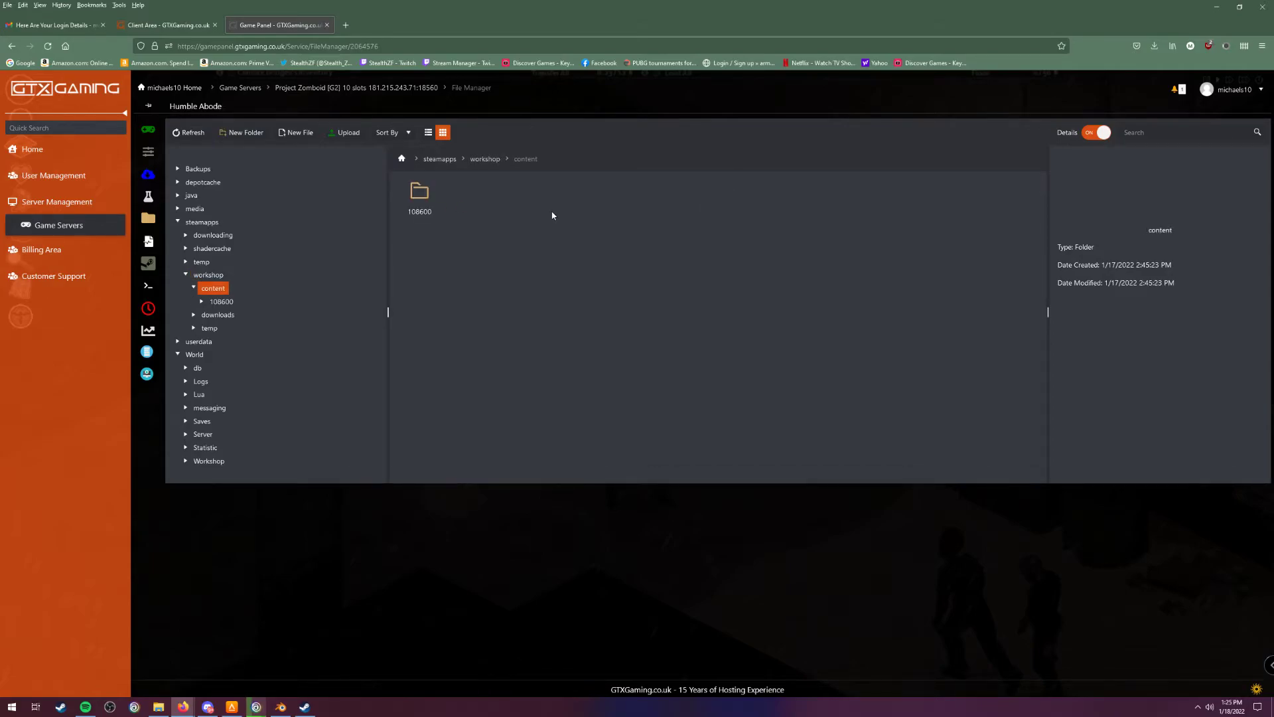
{"action": "left_click", "coordinate": [427, 193]}
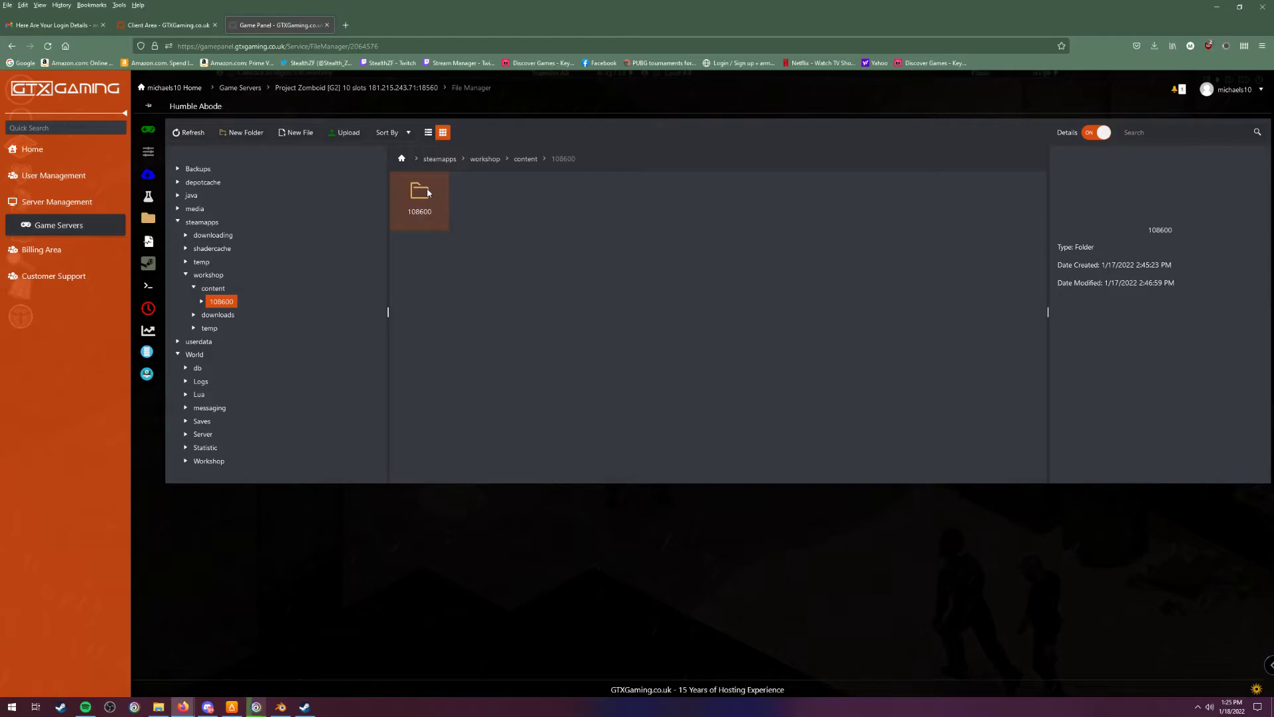
{"action": "double_click", "coordinate": [428, 192]}
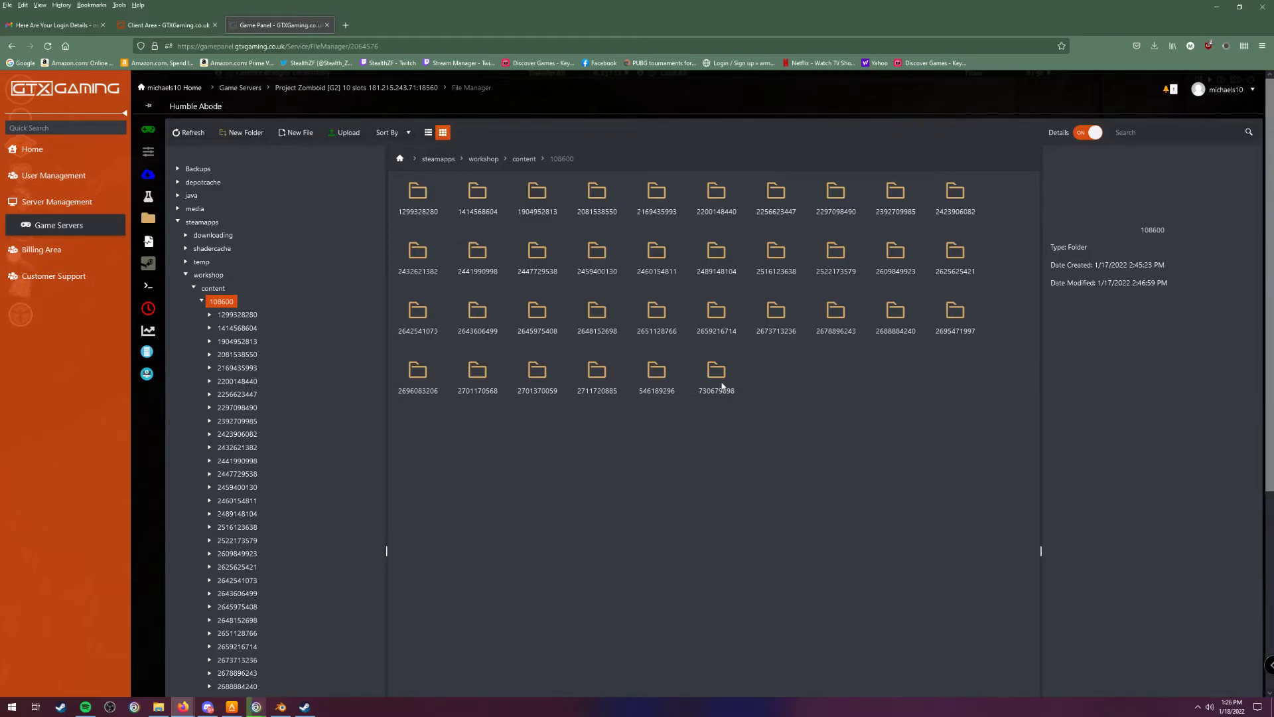
{"action": "left_click", "coordinate": [399, 213]}
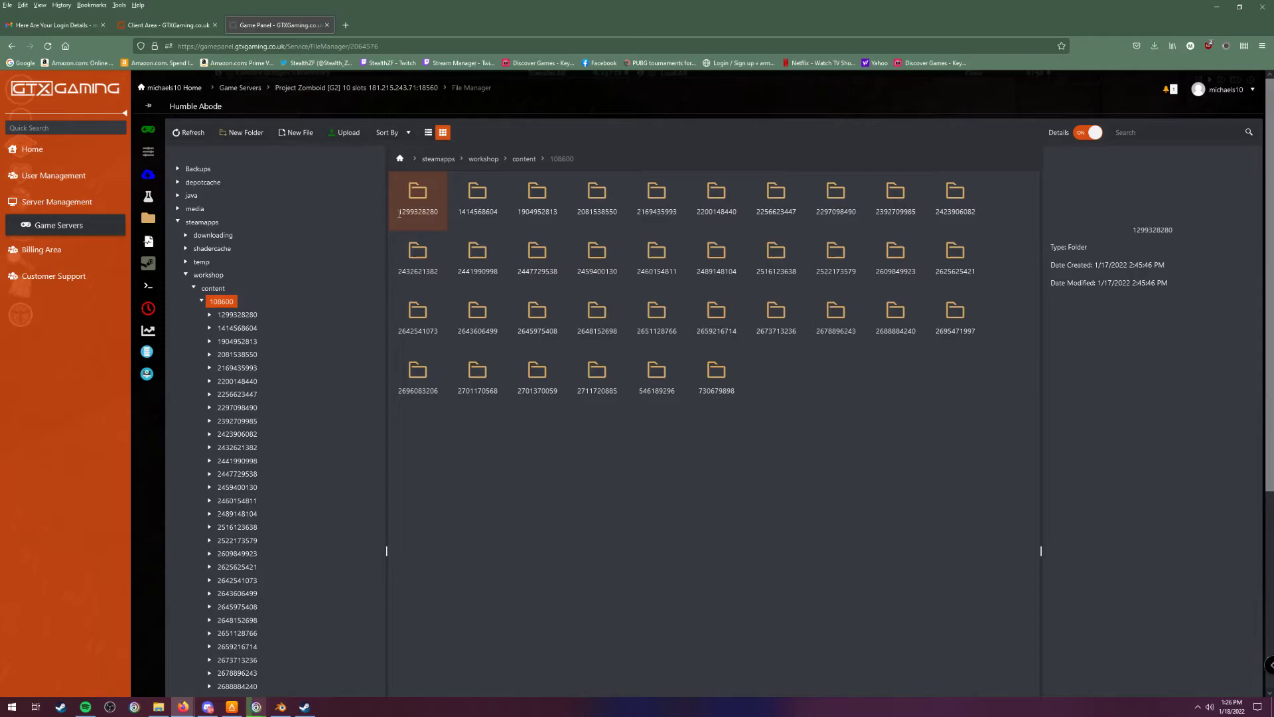
{"action": "double_click", "coordinate": [425, 212]}
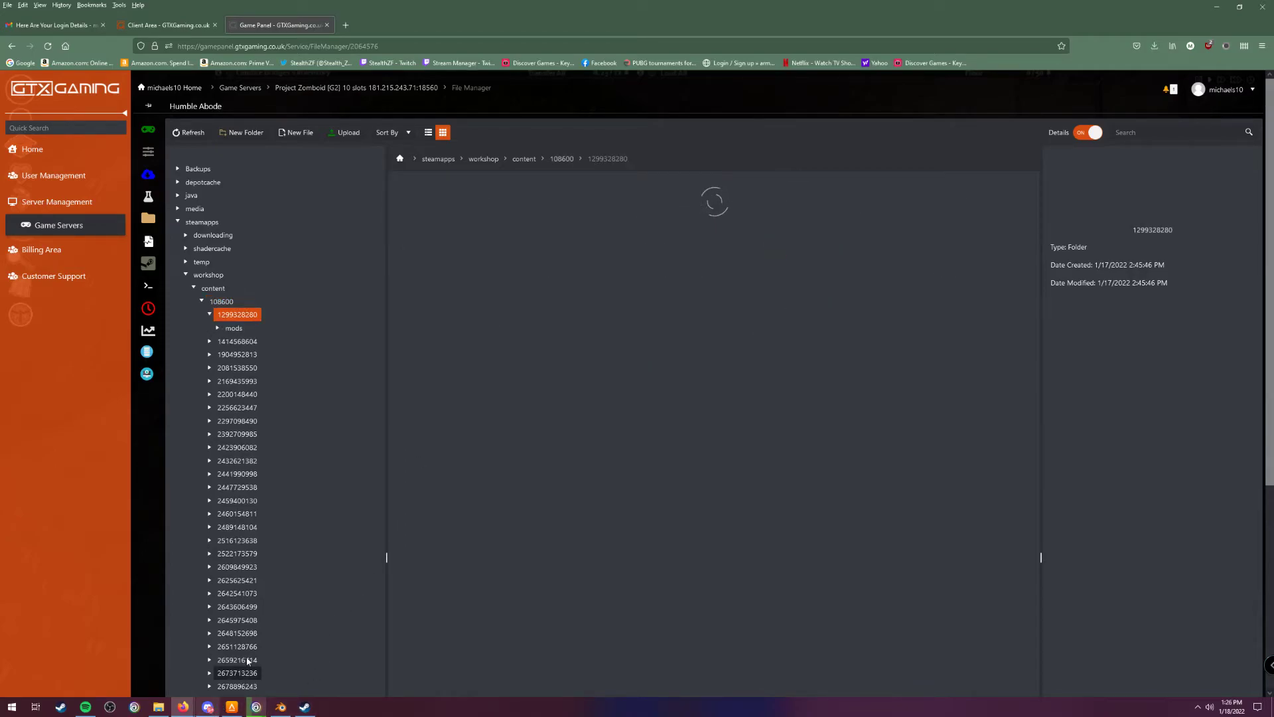
{"action": "double_click", "coordinate": [422, 201]}
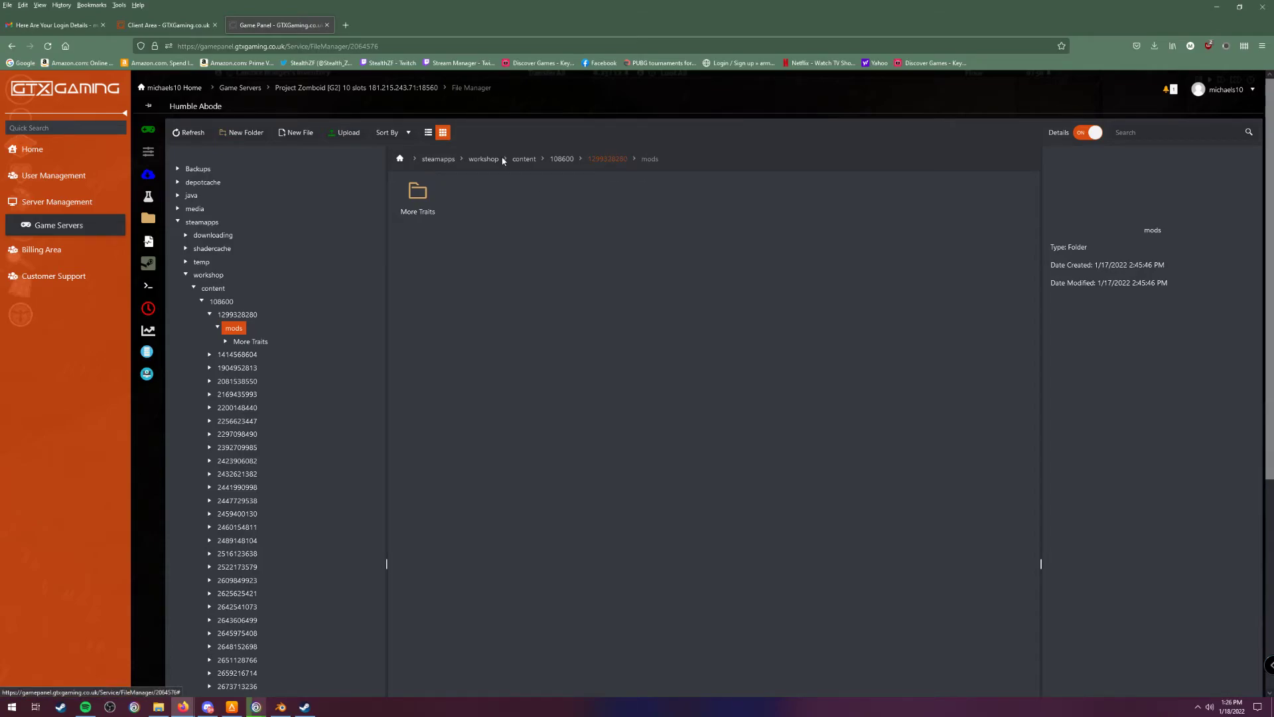
Open the server's panel in a second tab, keeping File Manager on the mods folder.
{"action": "left_click", "coordinate": [162, 25]}
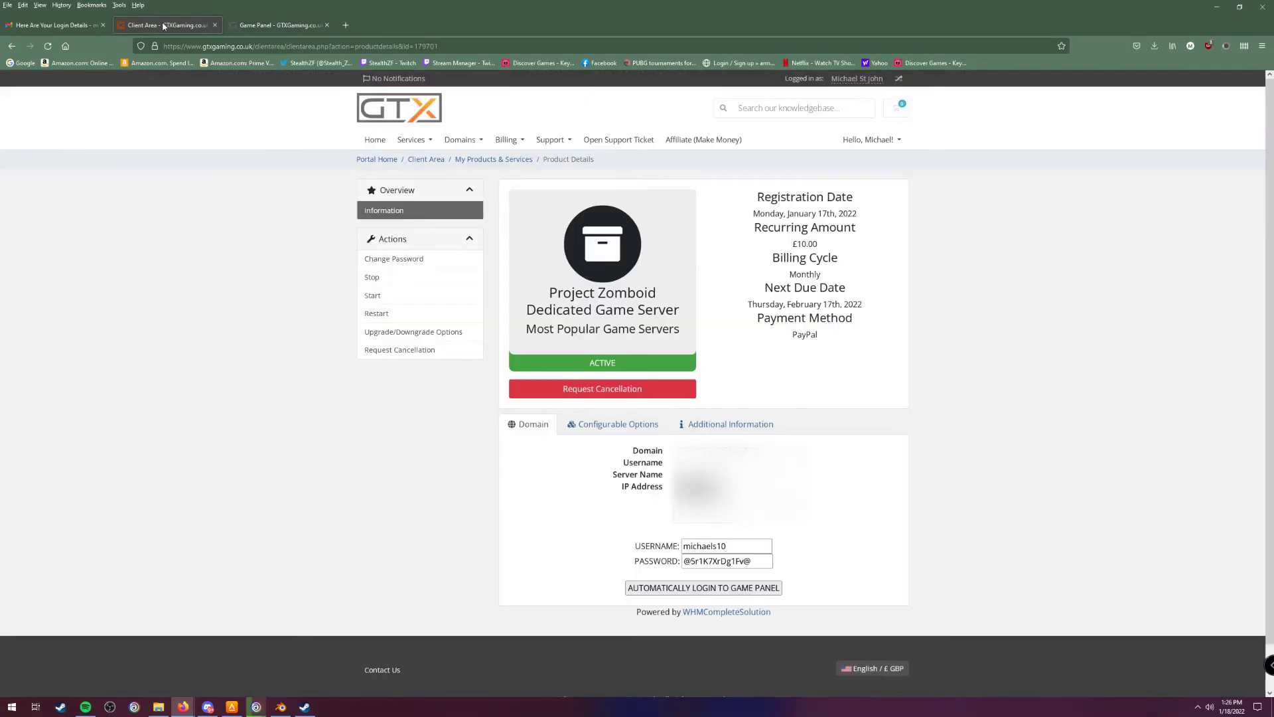
{"action": "left_click", "coordinate": [279, 25]}
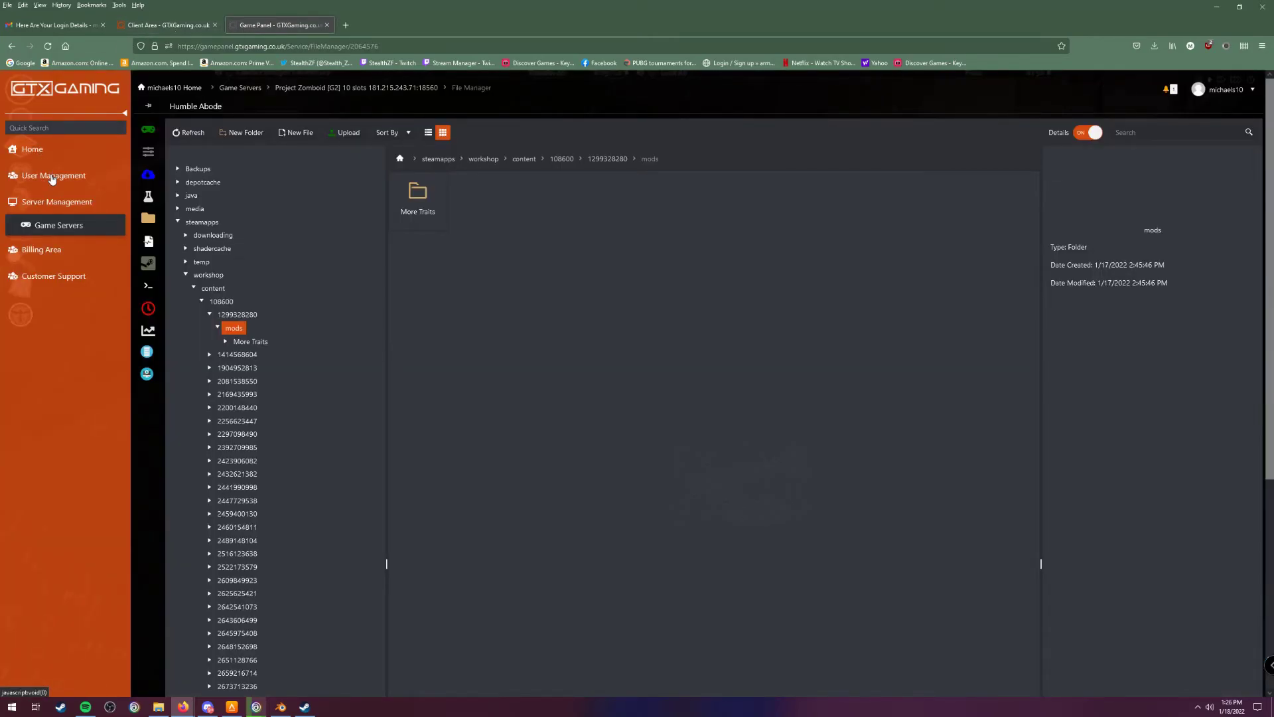
{"action": "mouse_move", "coordinate": [164, 148]}
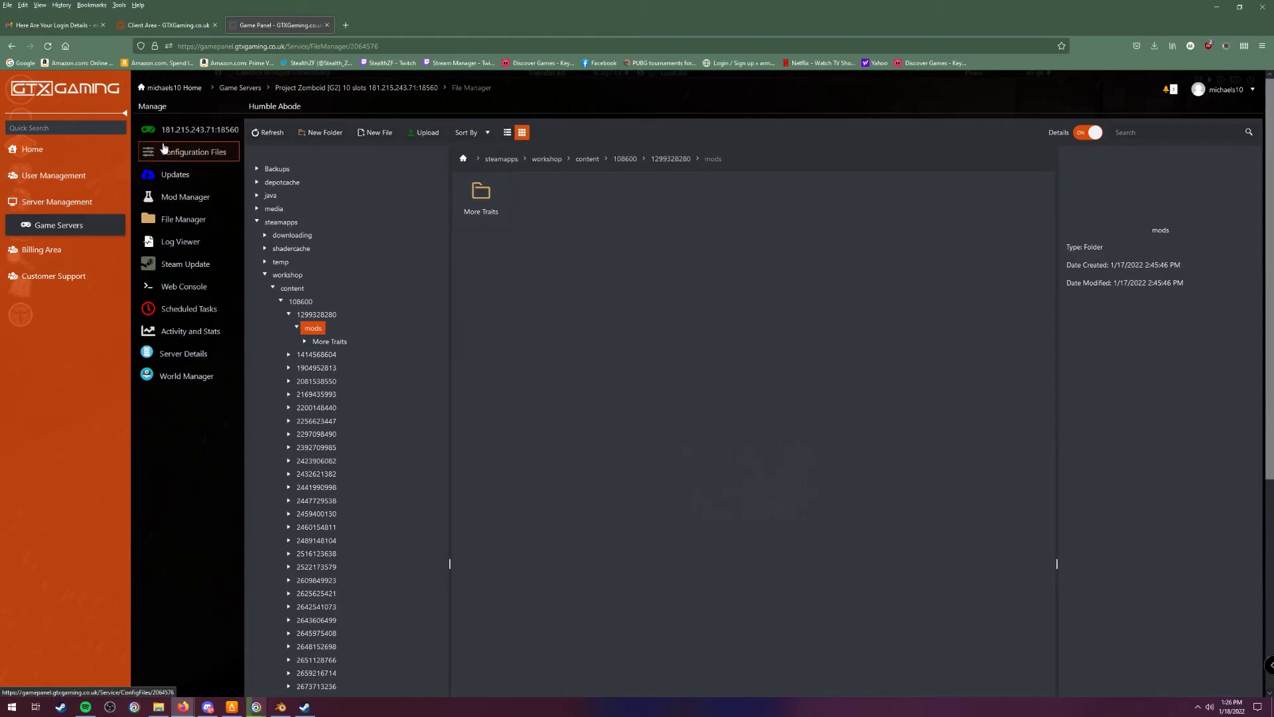
{"action": "middle_click", "coordinate": [200, 133]}
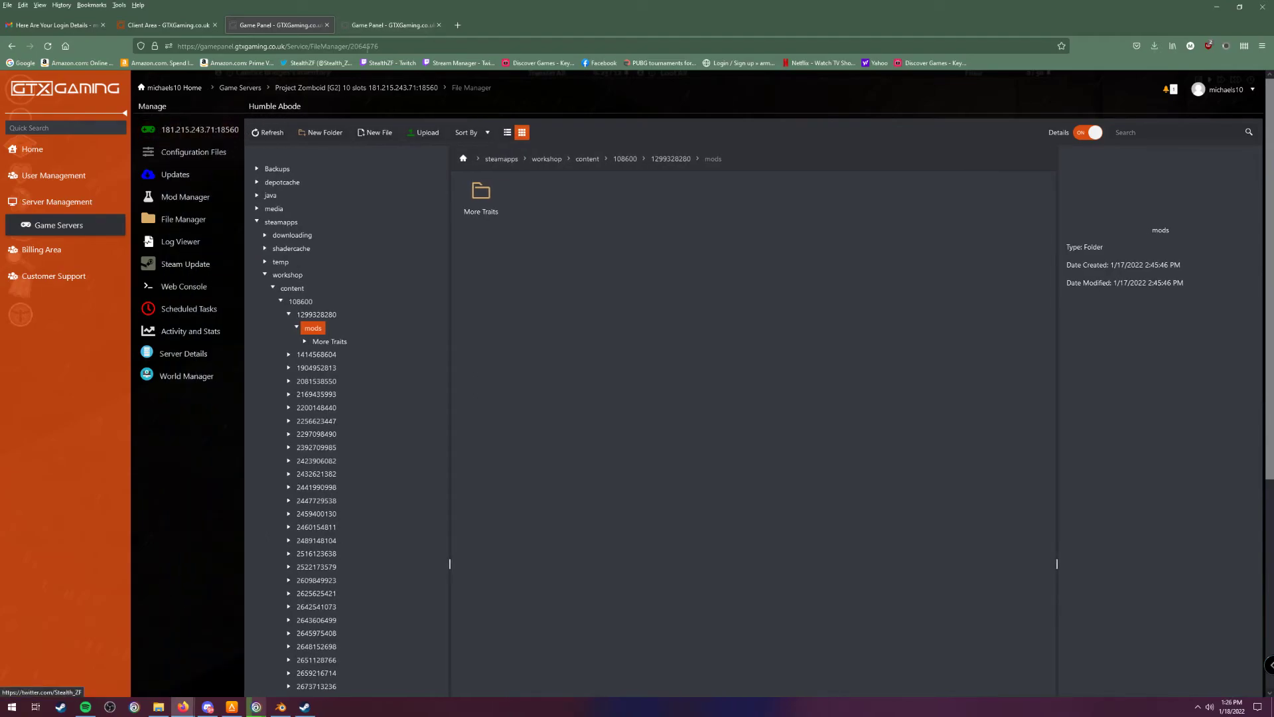
{"action": "key", "text": "ctrl+Tab"}
Load GTXGaming.ini from Configuration Files into the text editor, then return to the File Manager tab.
{"action": "left_click", "coordinate": [201, 153]}
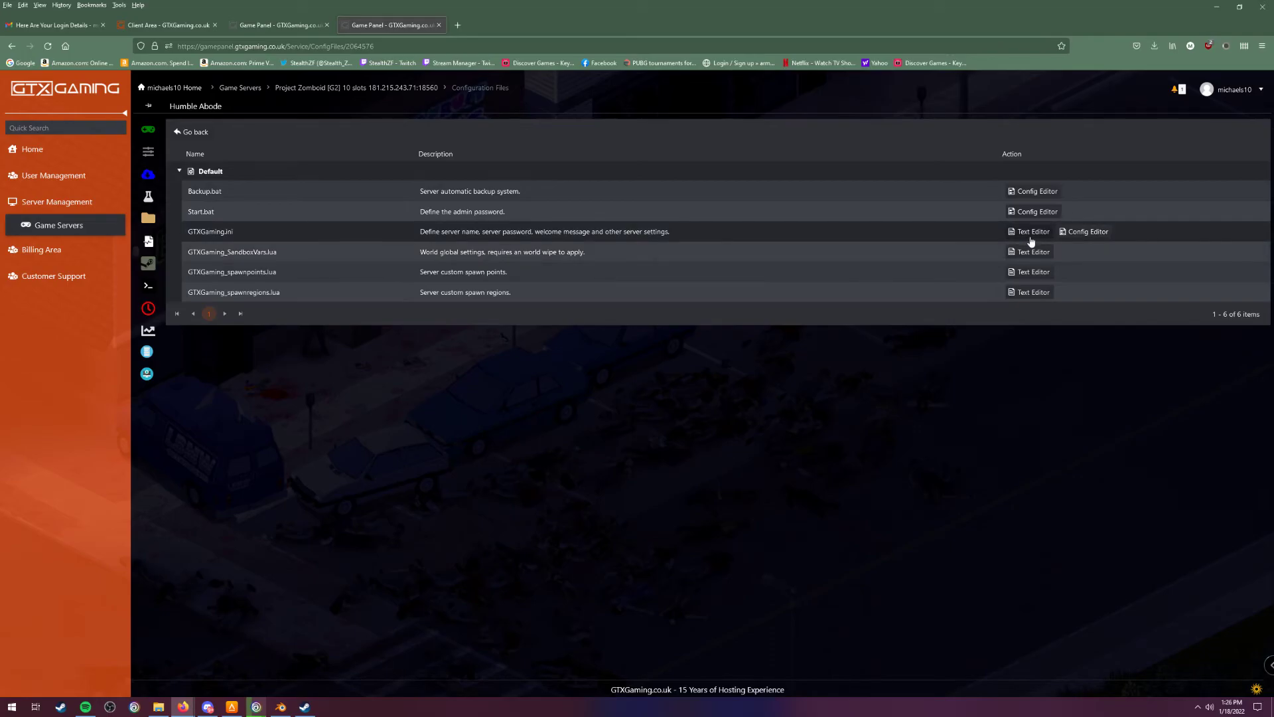
{"action": "left_click", "coordinate": [1030, 232]}
{"action": "key", "text": "ctrl+shift+Tab"}
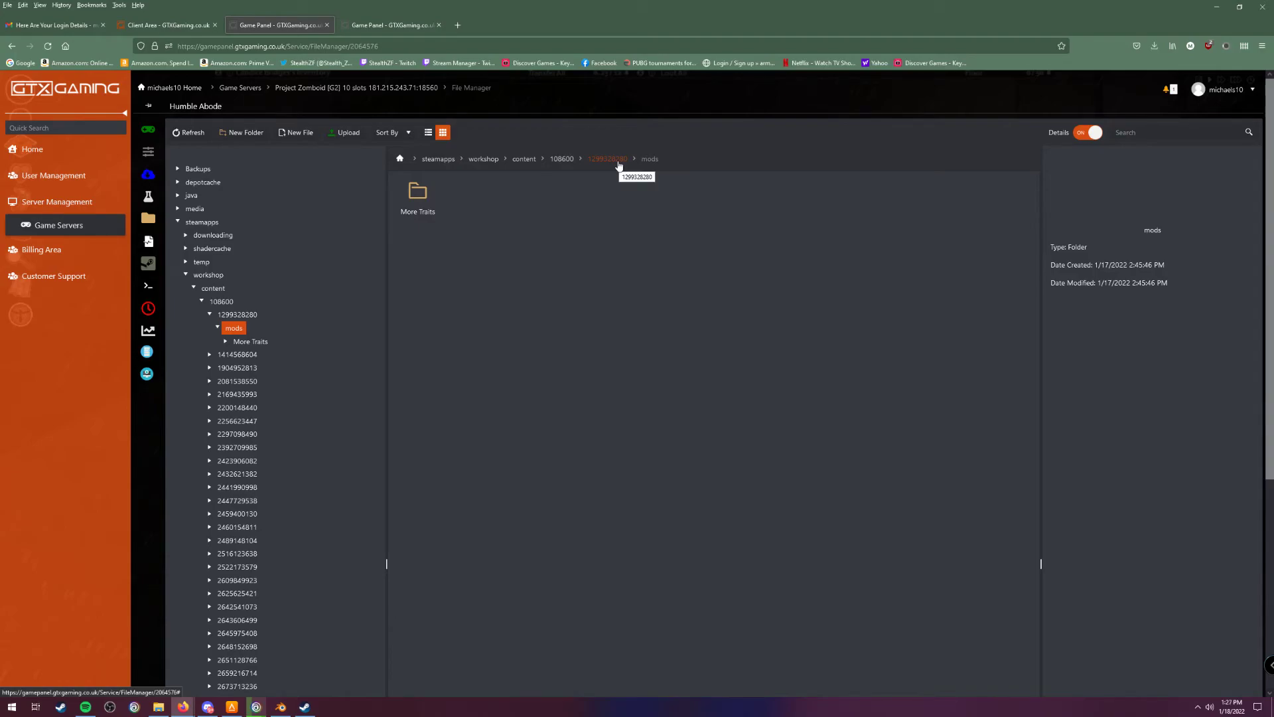
{"action": "left_click", "coordinate": [433, 26]}
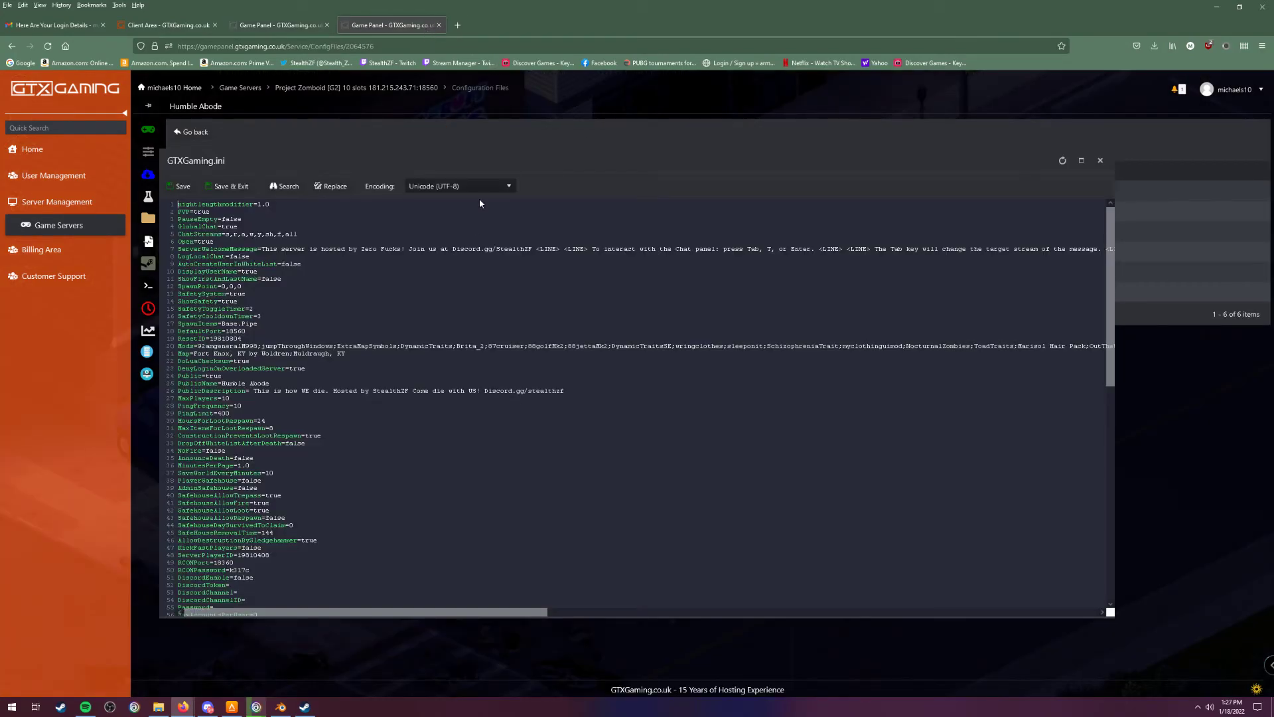
{"action": "scroll", "coordinate": [439, 494], "scroll_direction": "down", "scroll_amount": 5}
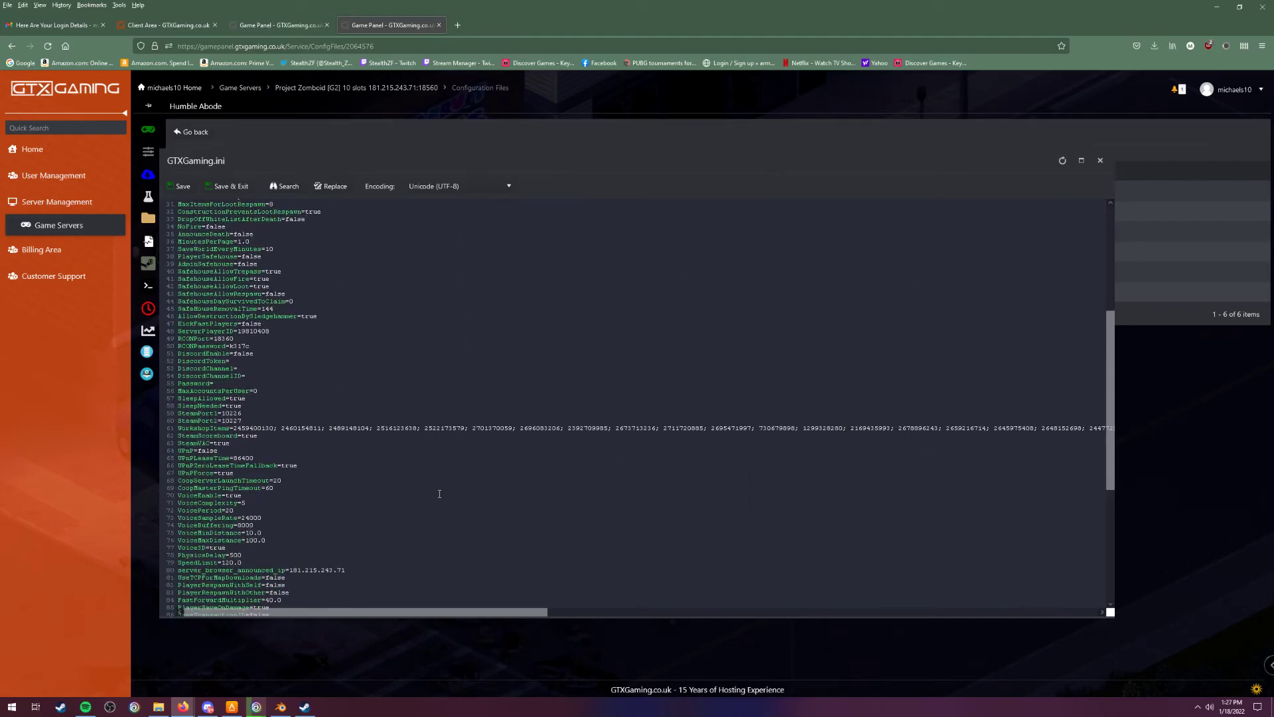
{"action": "left_click_drag", "start_coordinate": [349, 610], "coordinate": [523, 600]}
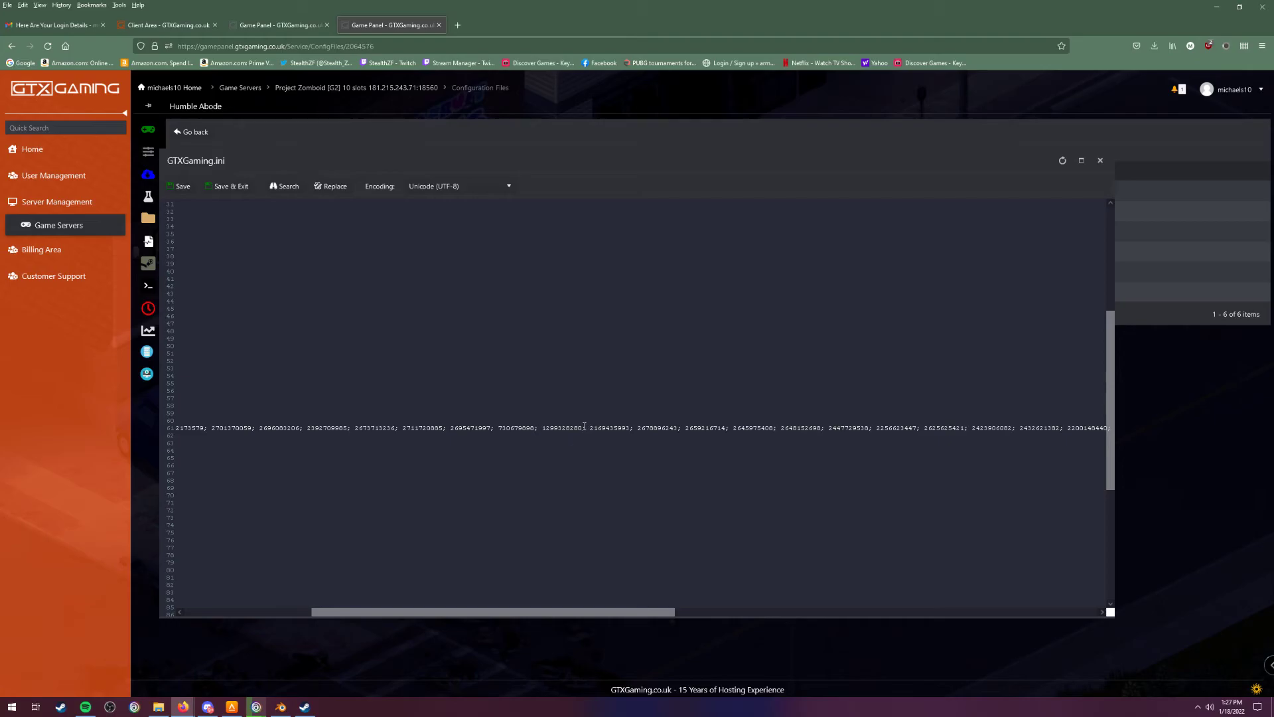
{"action": "left_click_drag", "start_coordinate": [583, 426], "coordinate": [568, 431]}
{"action": "left_click", "coordinate": [545, 422]}
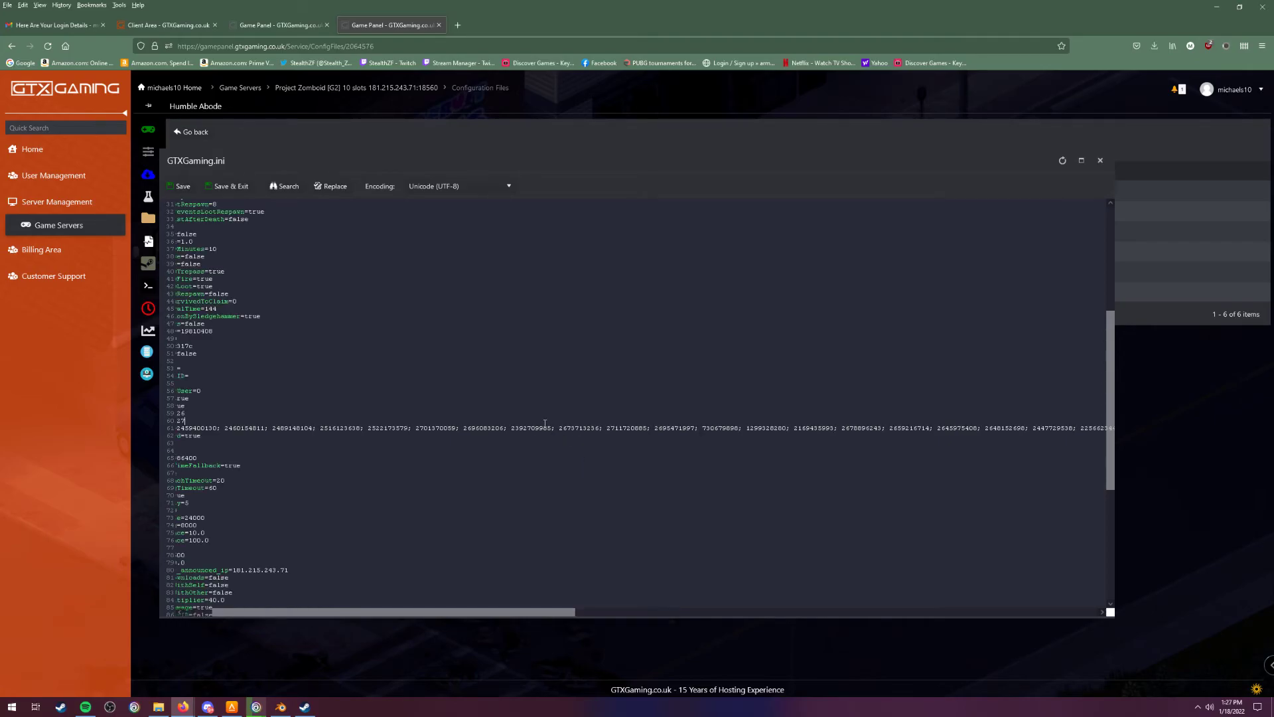
{"action": "left_click", "coordinate": [279, 25]}
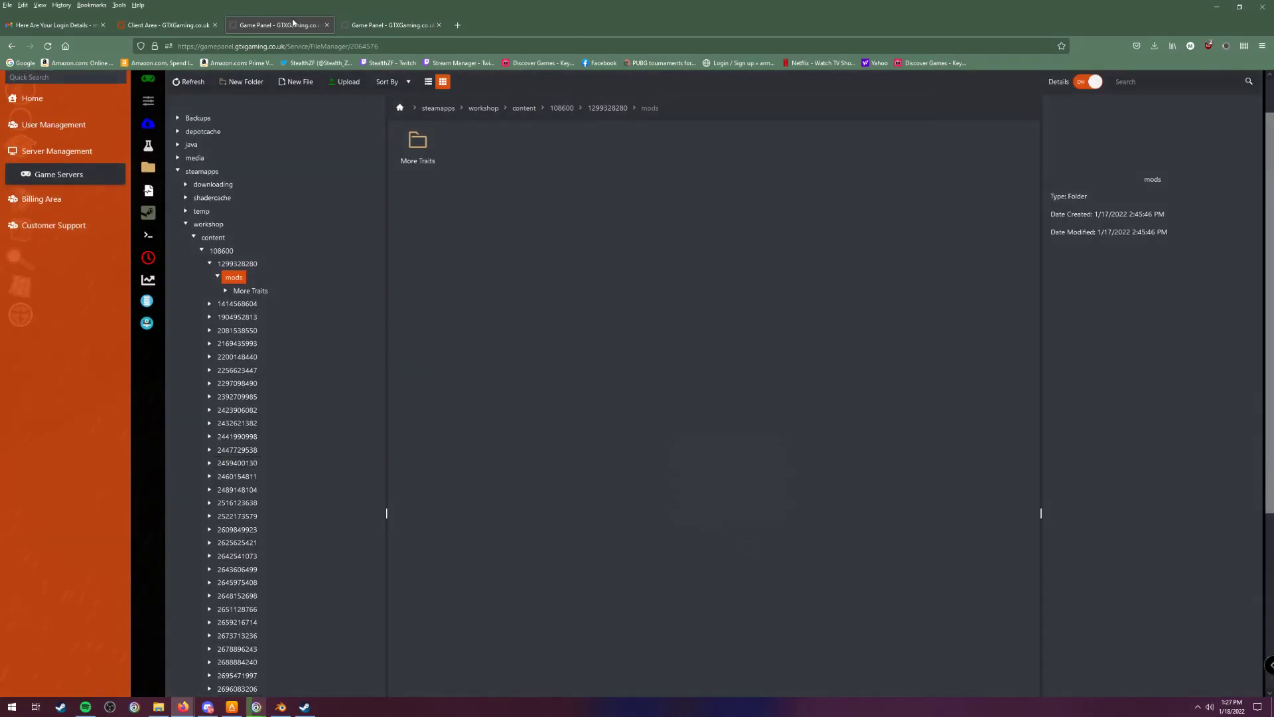
{"action": "key", "text": "ctrl+Page_Up"}
{"action": "left_click", "coordinate": [378, 27]}
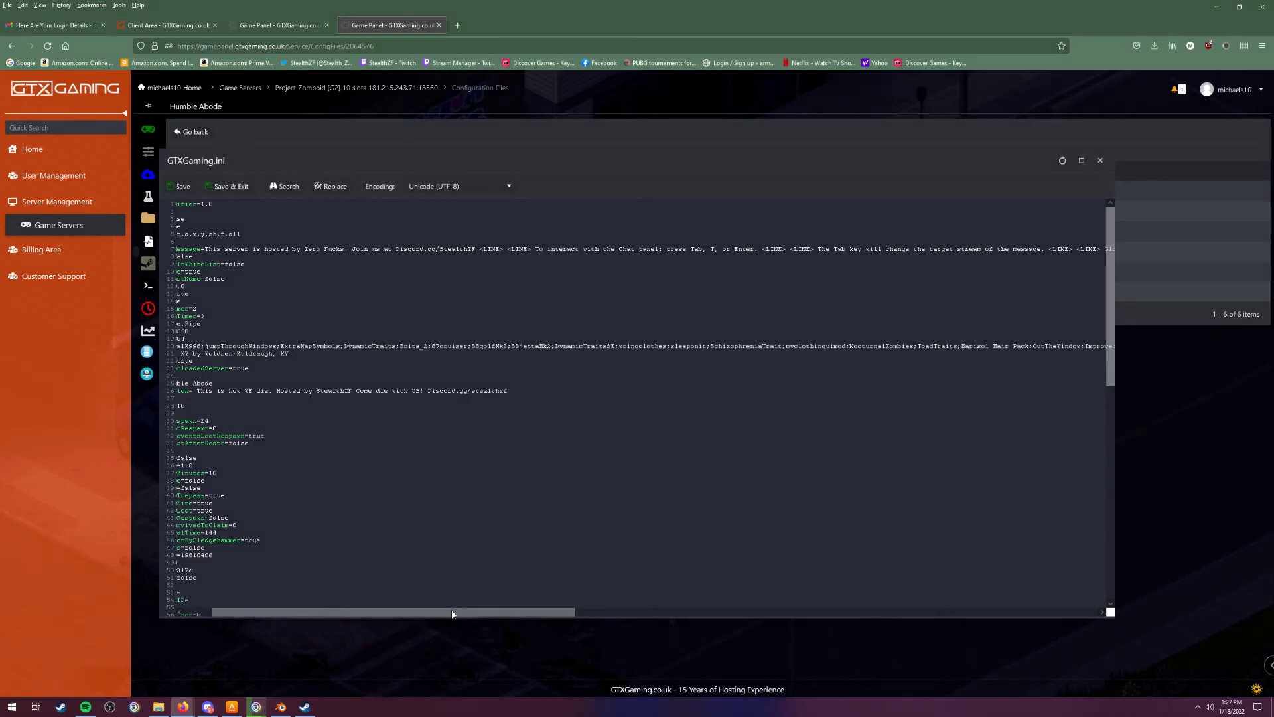
{"action": "left_click_drag", "start_coordinate": [449, 611], "coordinate": [420, 611]}
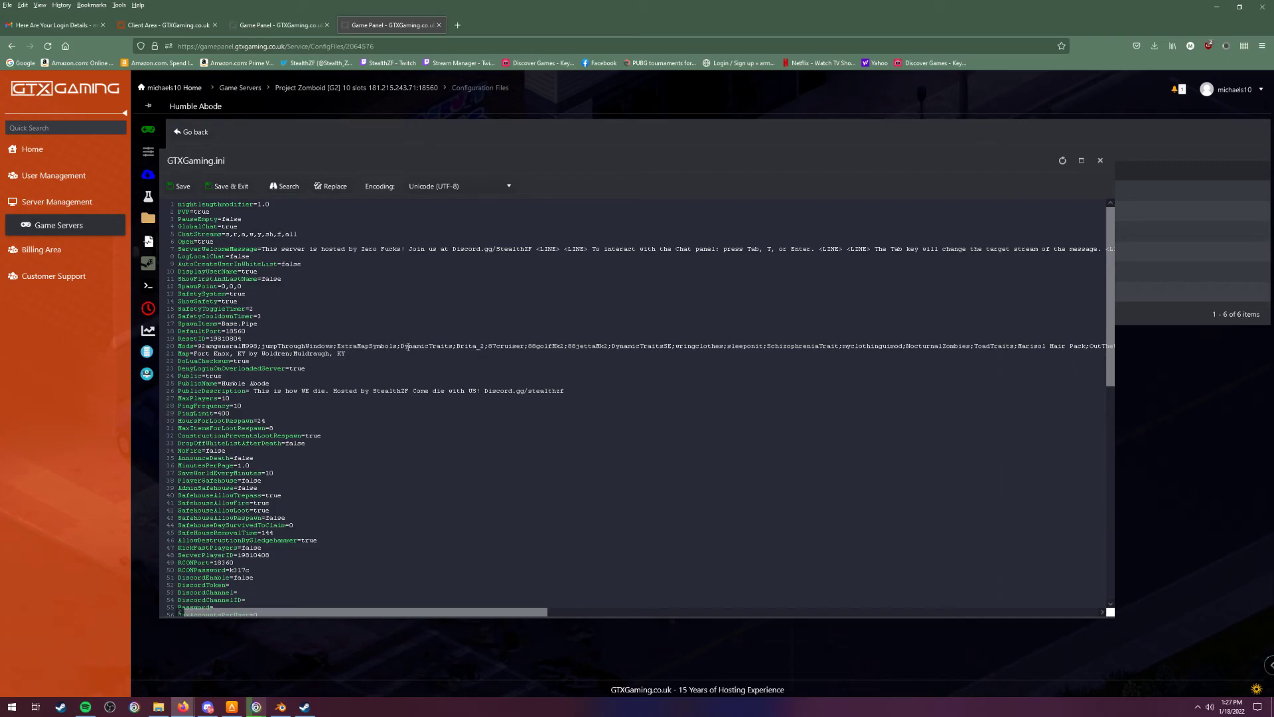
{"action": "left_click_drag", "start_coordinate": [402, 346], "coordinate": [463, 348]}
{"action": "left_click", "coordinate": [465, 348]}
{"action": "scroll", "coordinate": [403, 436], "scroll_direction": "down", "scroll_amount": 5}
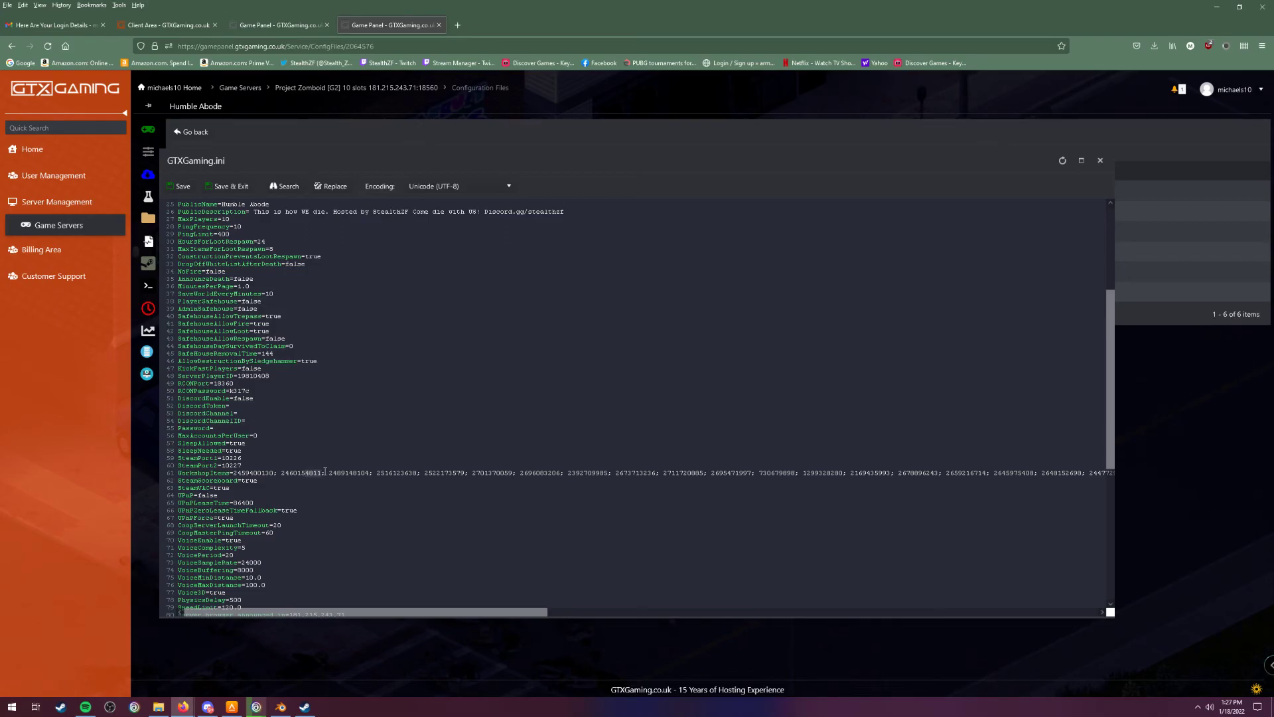
{"action": "left_click_drag", "start_coordinate": [326, 471], "coordinate": [409, 472]}
{"action": "left_click", "coordinate": [409, 472]}
{"action": "scroll", "coordinate": [318, 405], "scroll_direction": "down", "scroll_amount": 5}
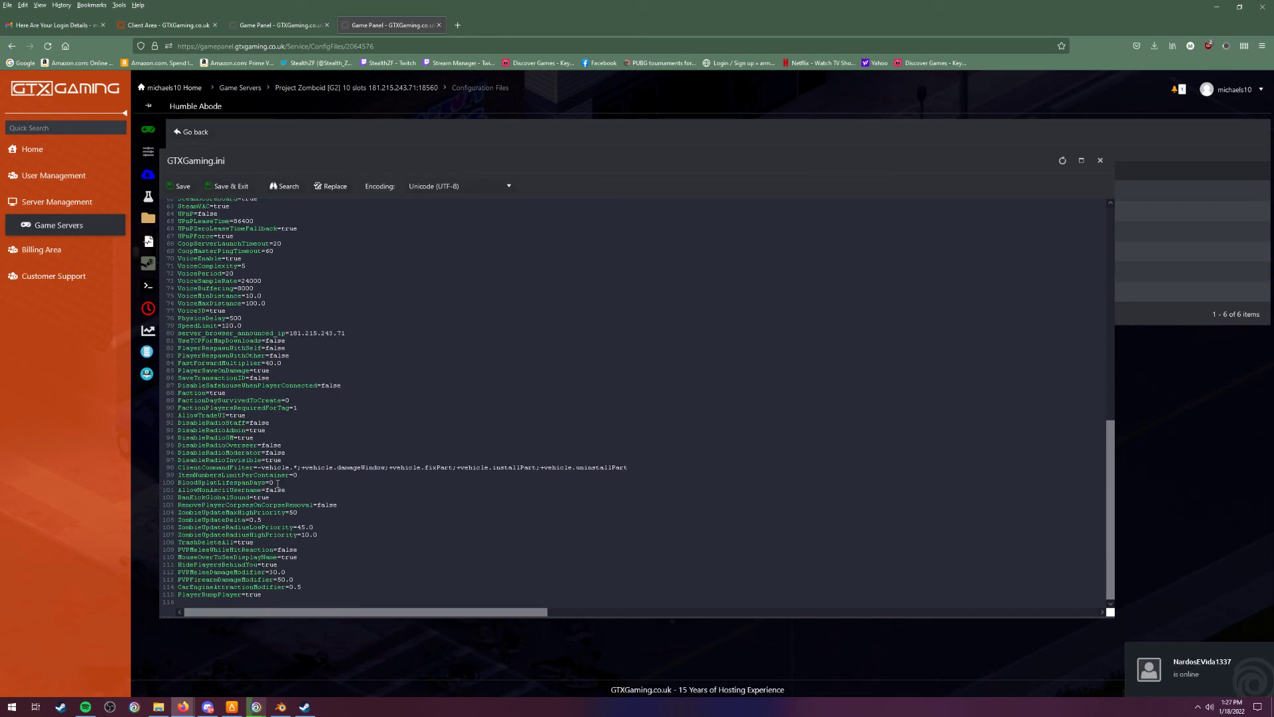